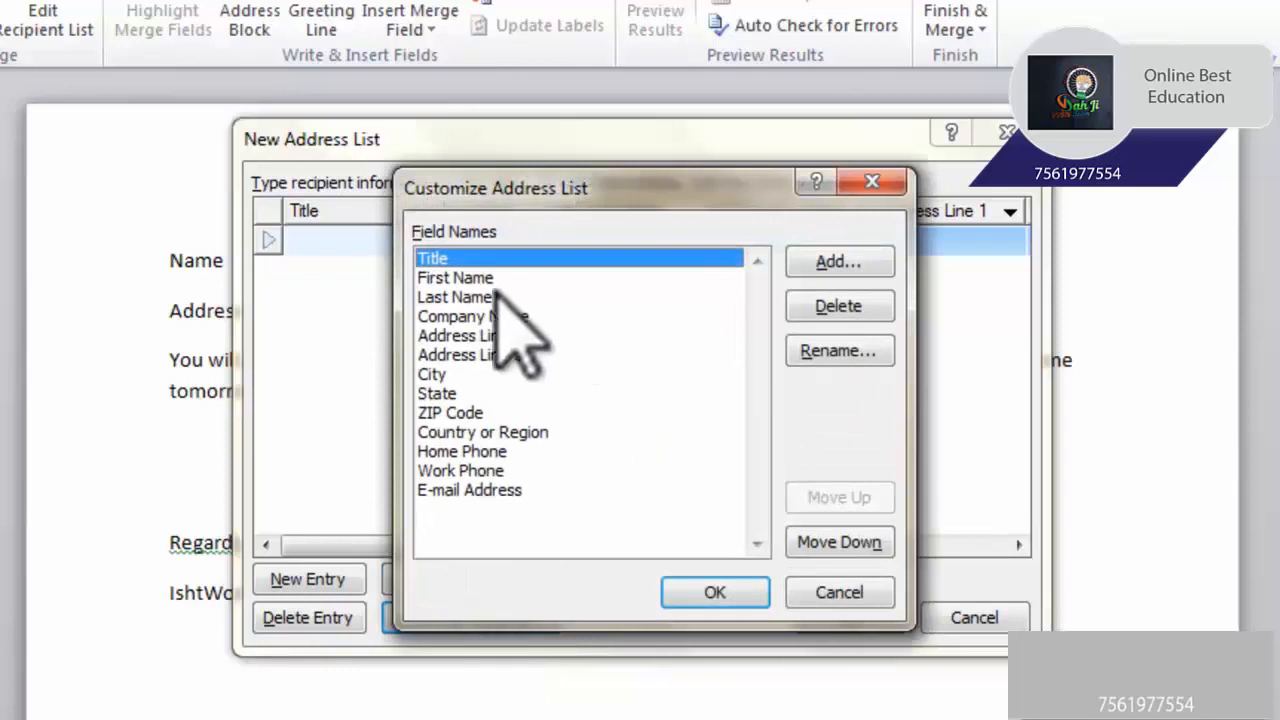
Step: Delete all the default field names, from Title through E-mail Address, from the custom address list
click(472, 280)
click(471, 373)
click(468, 258)
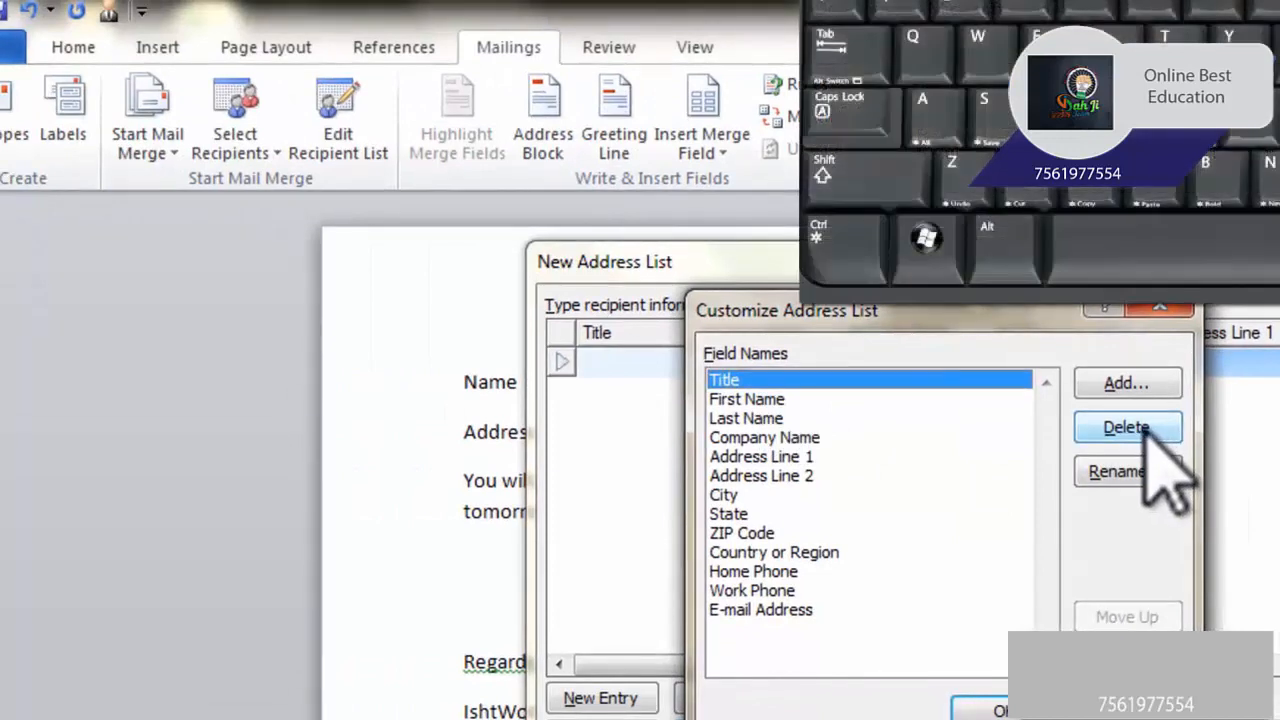
click(1150, 428)
click(890, 612)
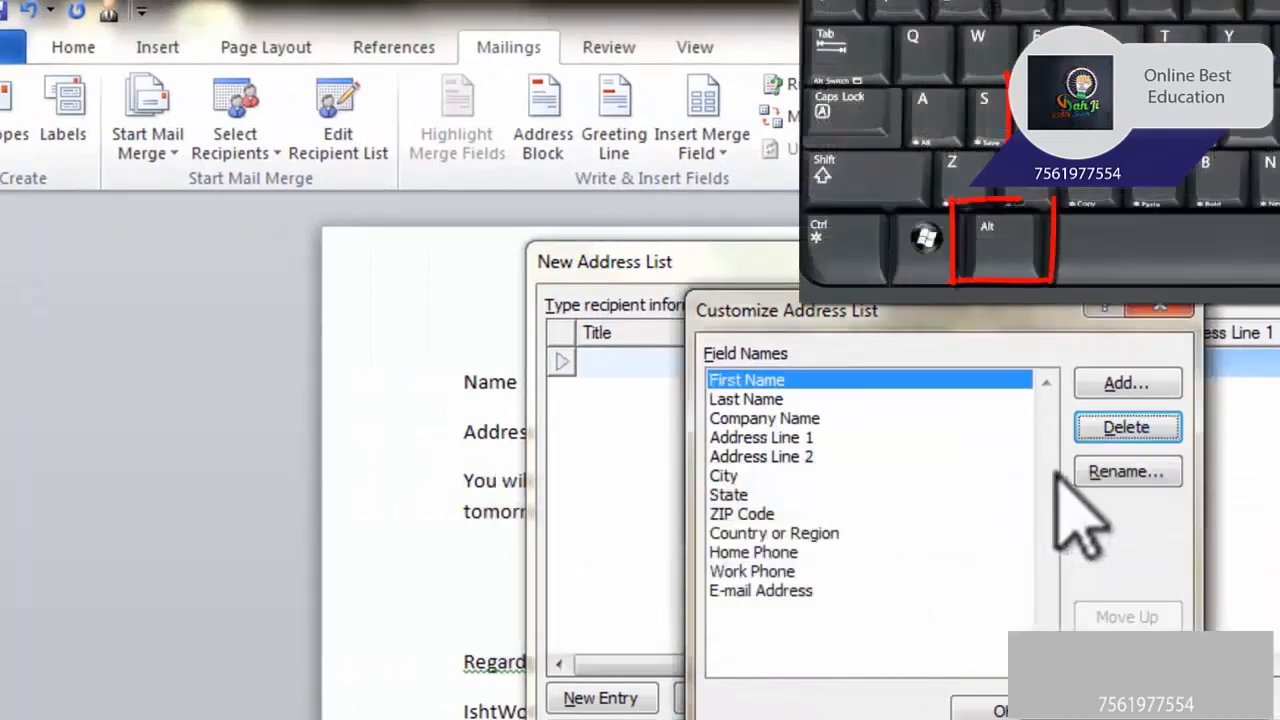
click(1112, 438)
key(alt+y)
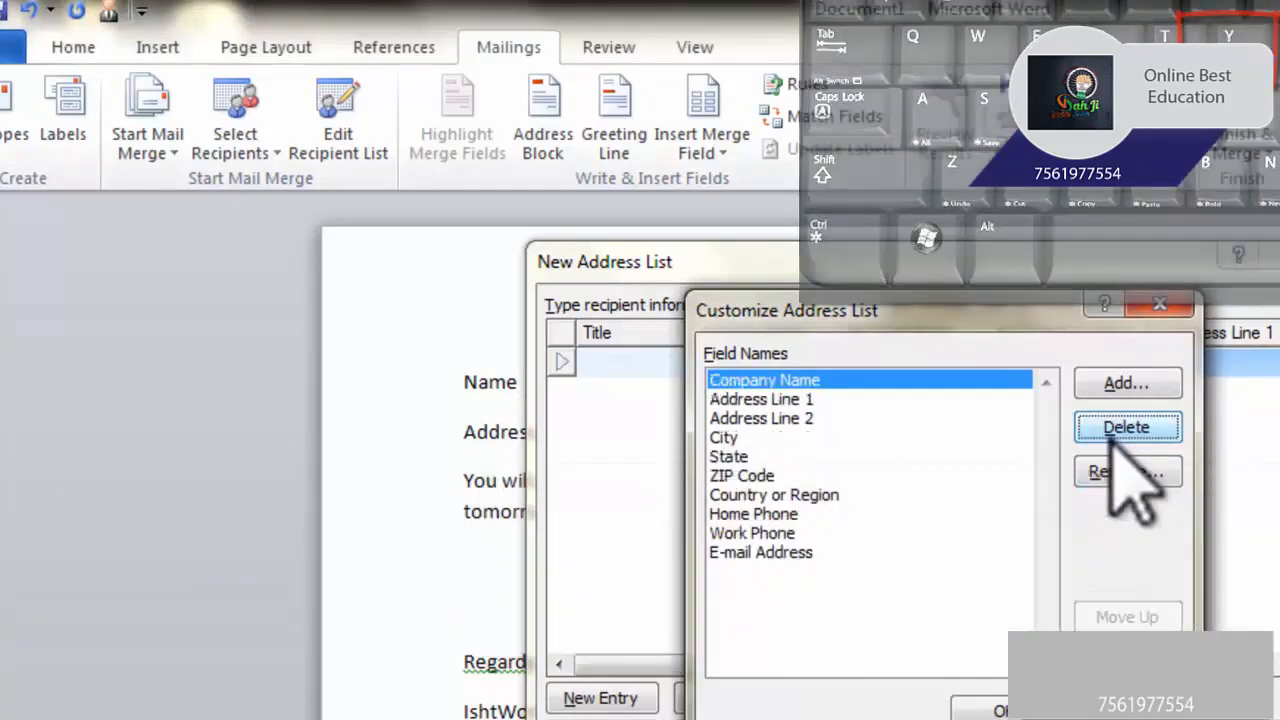
click(1112, 438)
key(alt+y)
click(1112, 438)
key(alt+y)
click(1112, 438)
key(alt+y)
key(alt+y)
click(1112, 438)
key(alt+y)
click(1112, 438)
key(alt+y)
click(1112, 438)
key(alt+y)
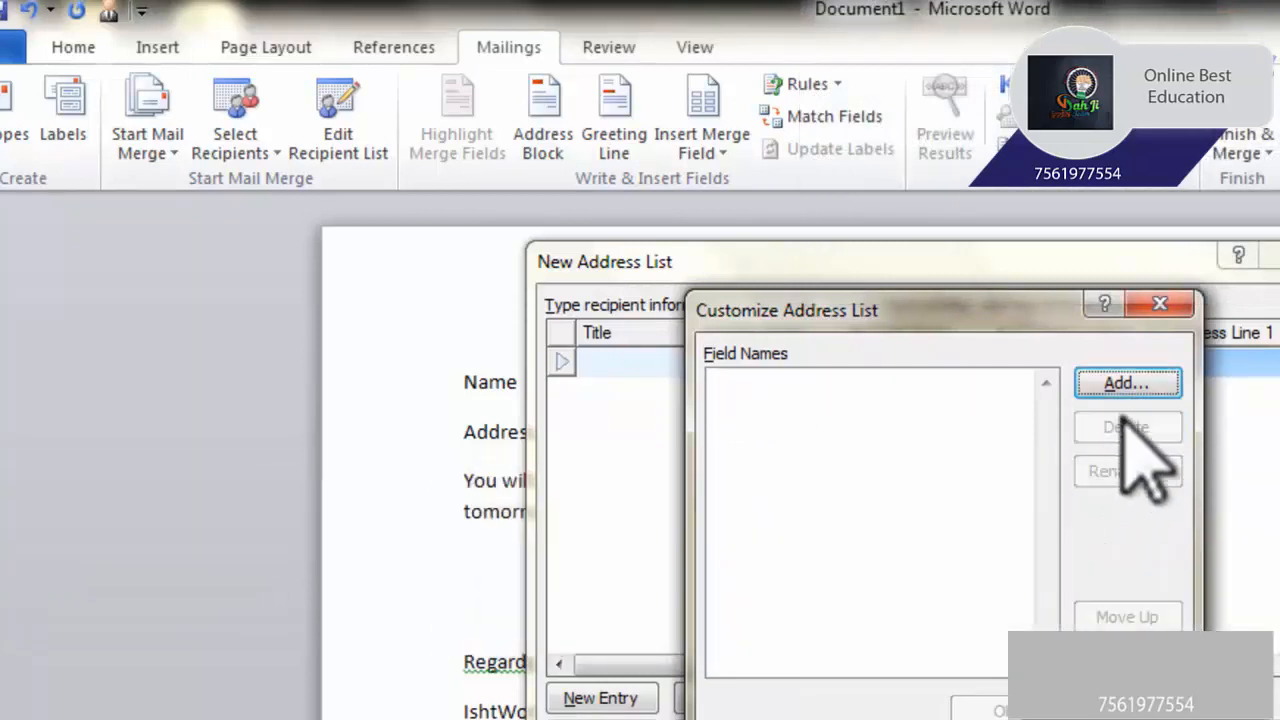
Step: Add two fields called "name" and "address" to the address list and apply the customized columns
click(1108, 388)
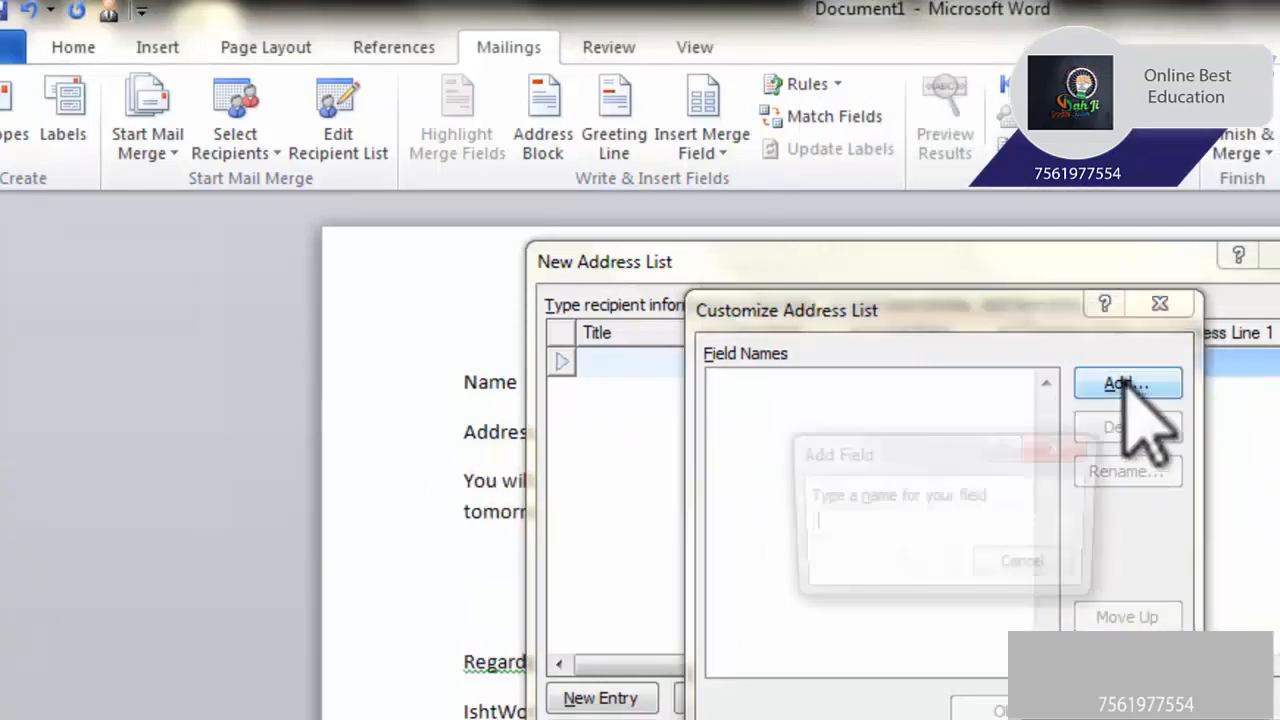
text(name)
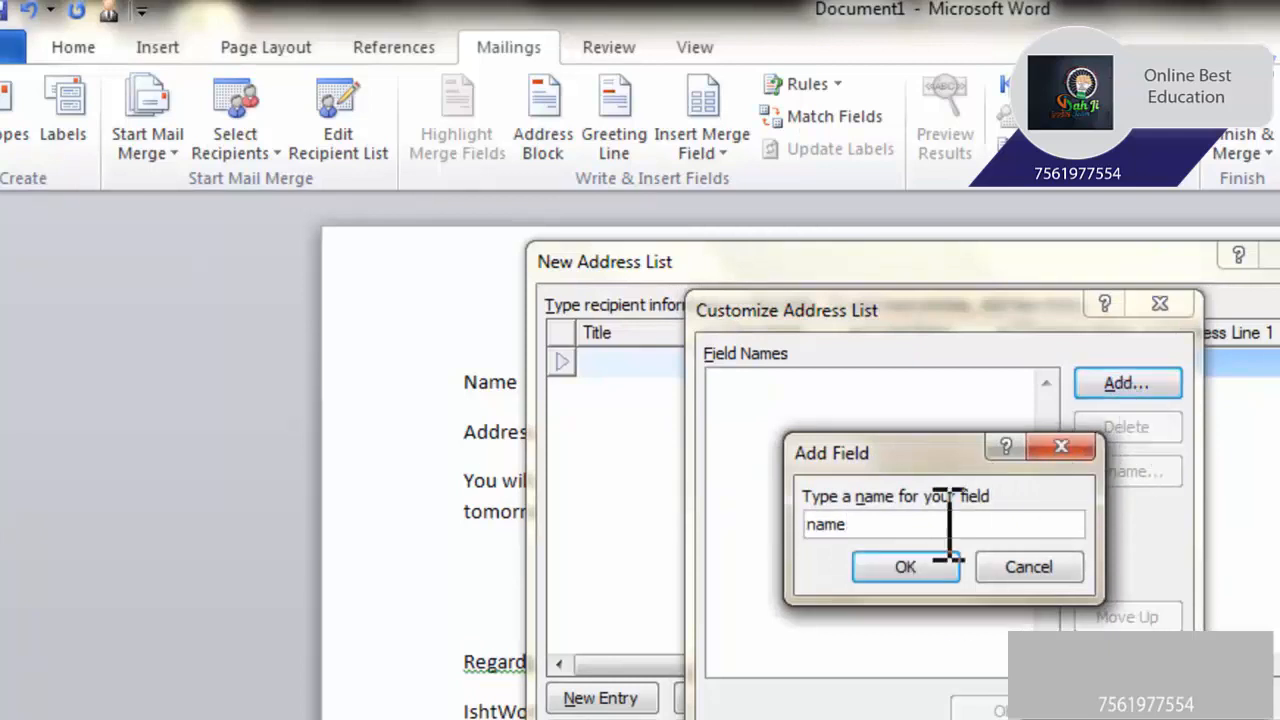
click(906, 563)
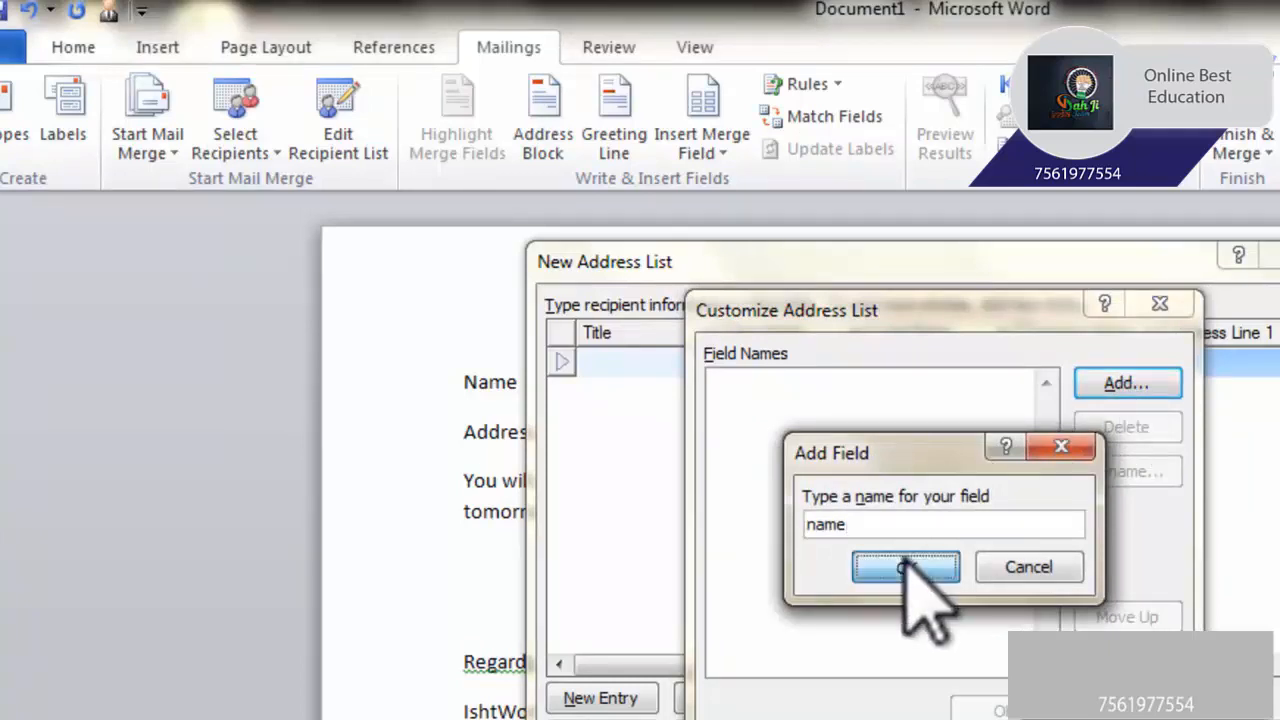
click(1112, 388)
text(address)
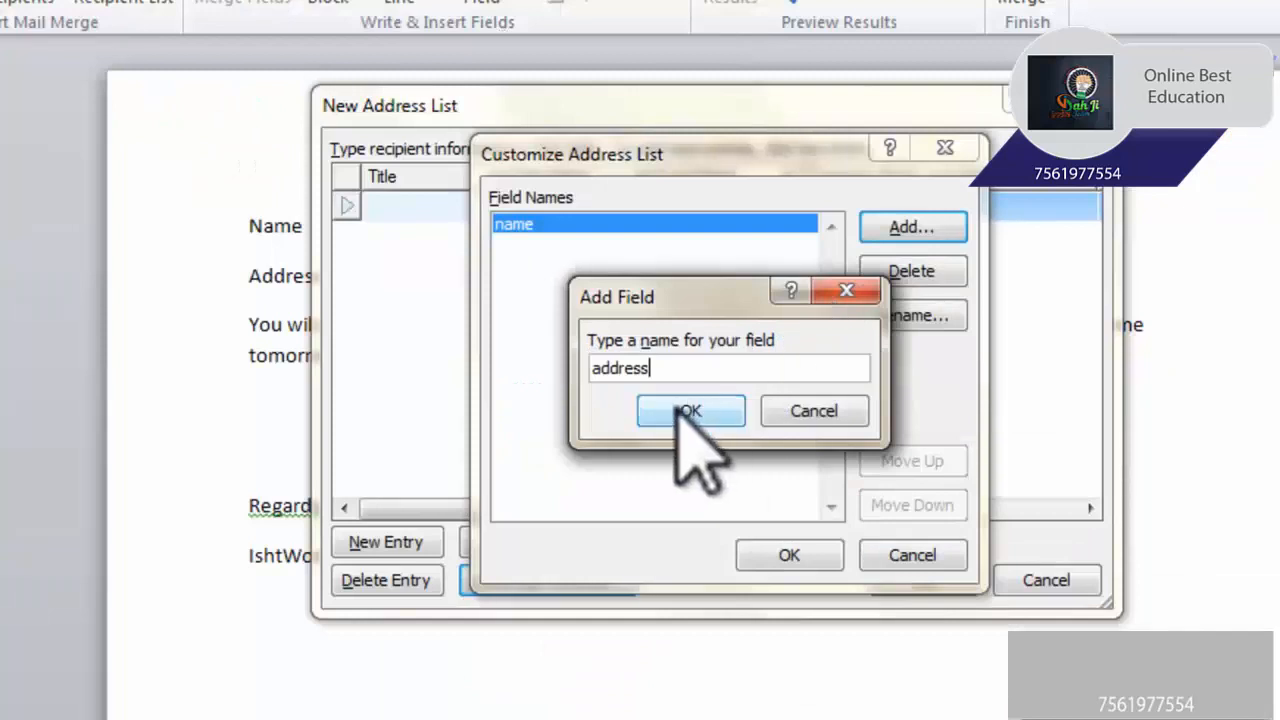
click(906, 563)
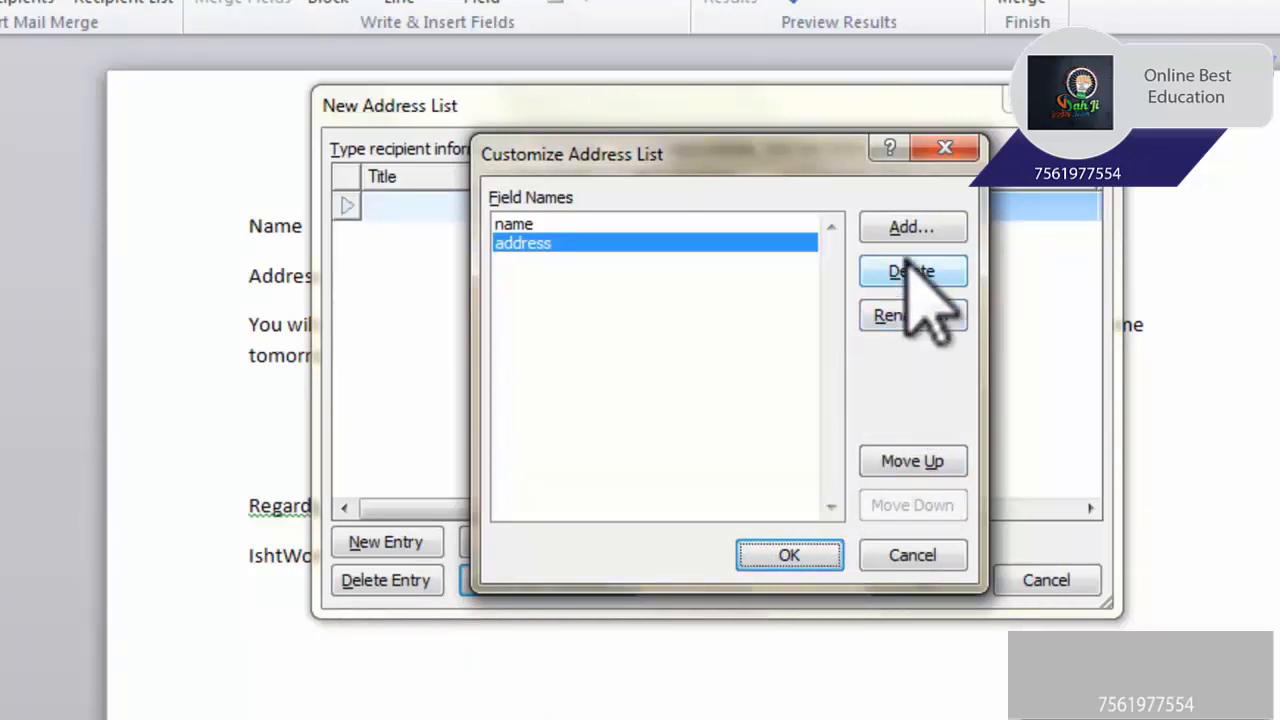
click(788, 556)
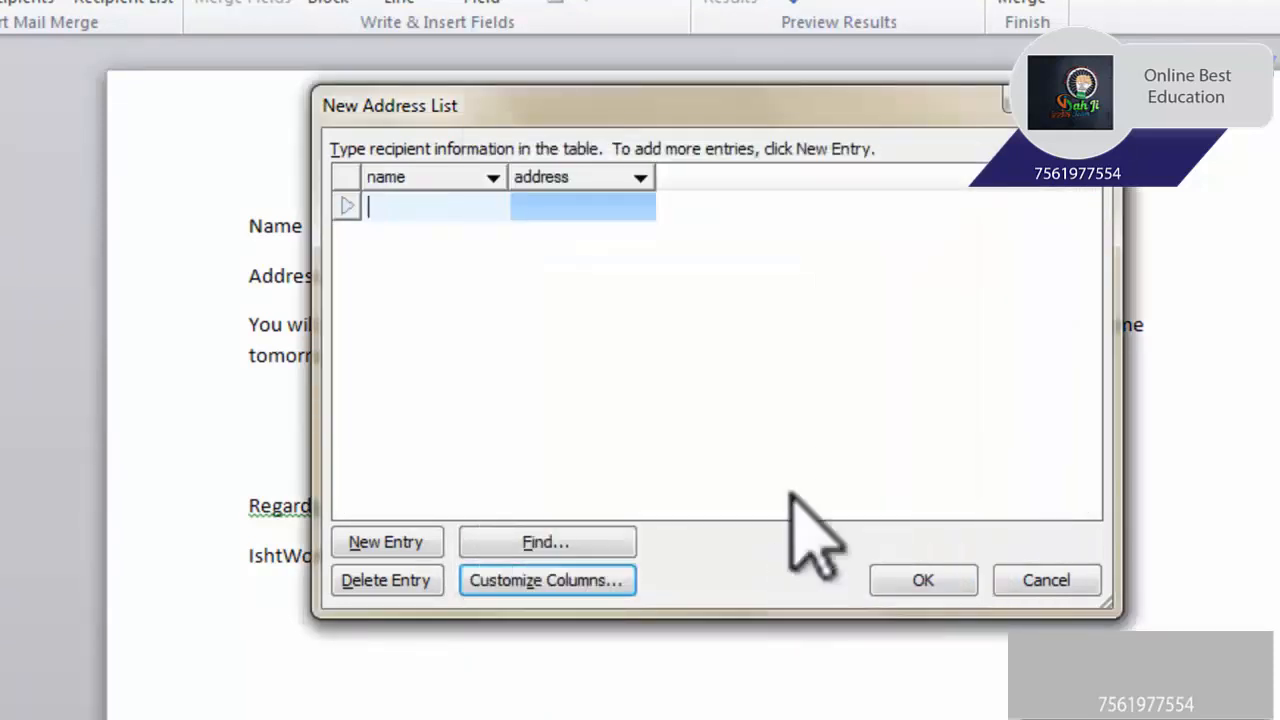
Step: Fill the new address list with three recipient entries, giving each person's name and address
drag(514, 110, 562, 148)
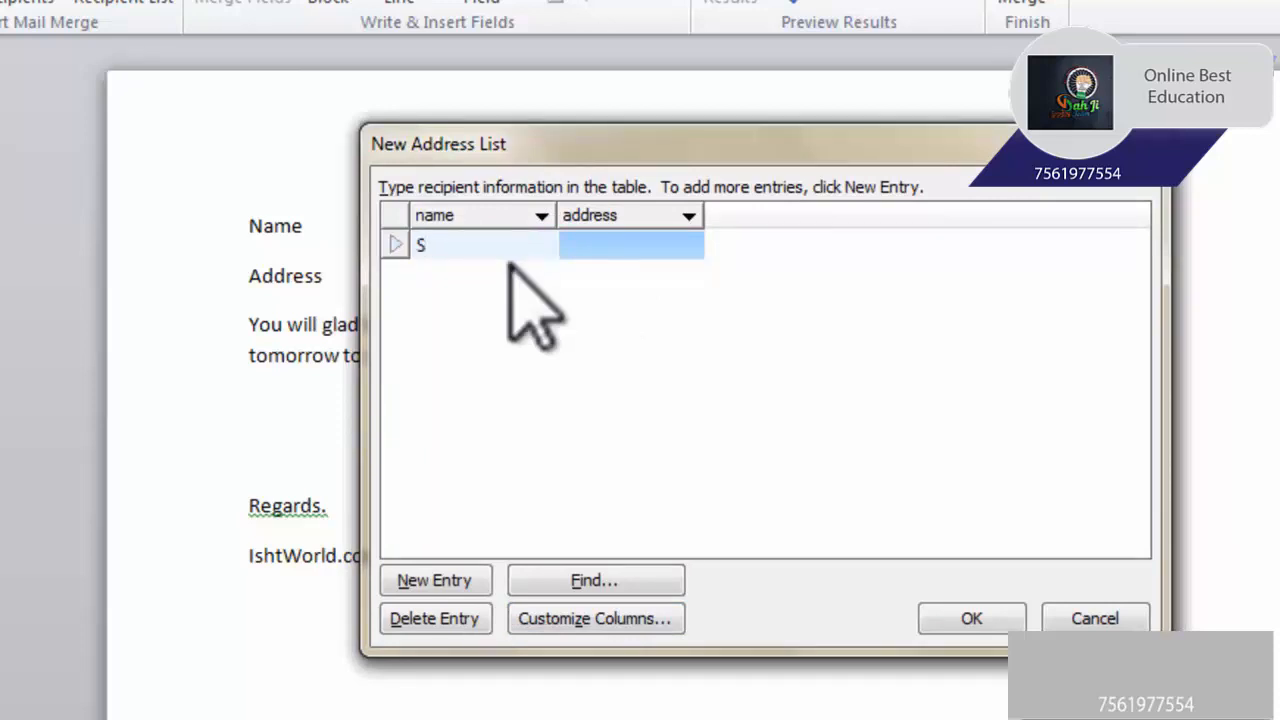
key(Tab)
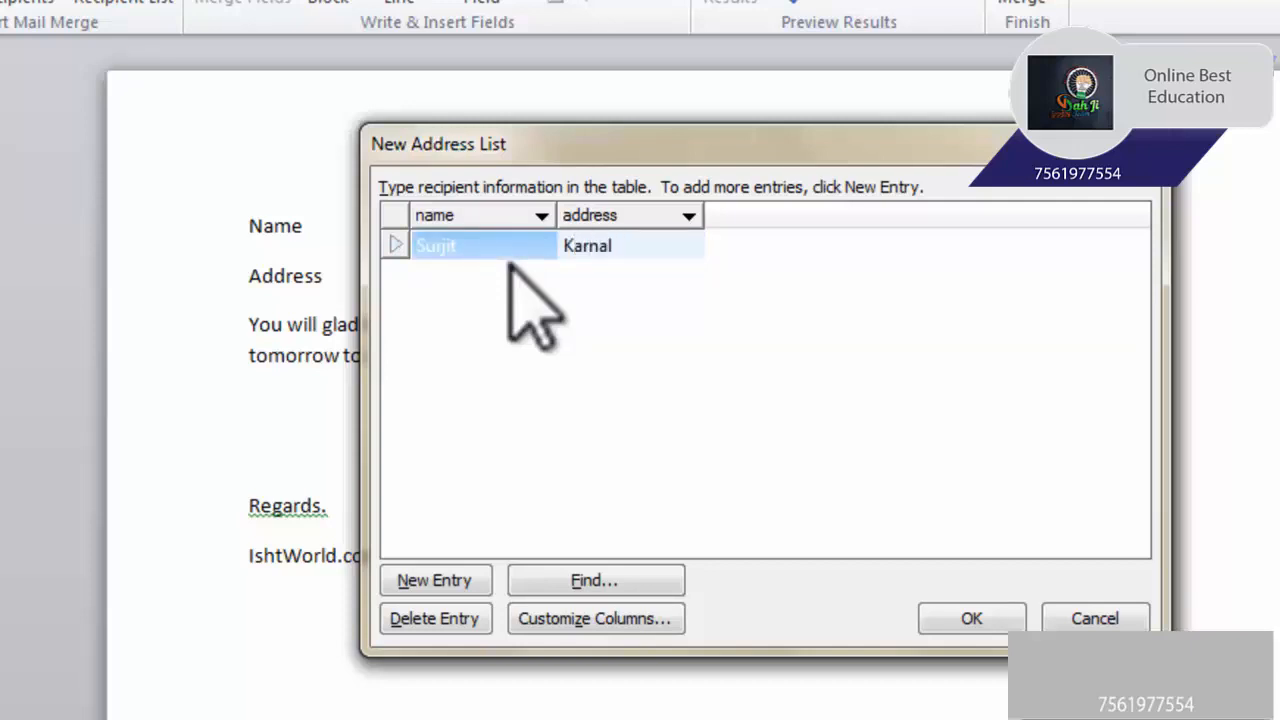
click(402, 576)
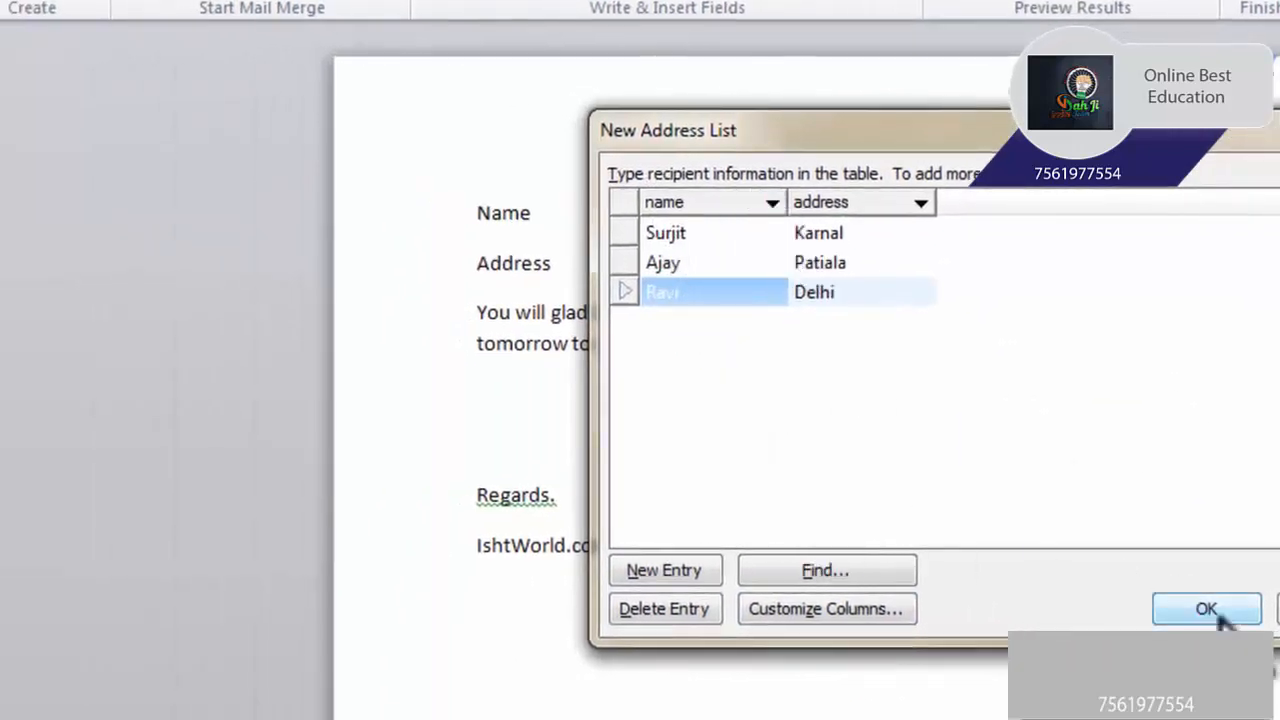
Step: Finish the recipient list and save it as "friends" in My Data Sources
click(1210, 612)
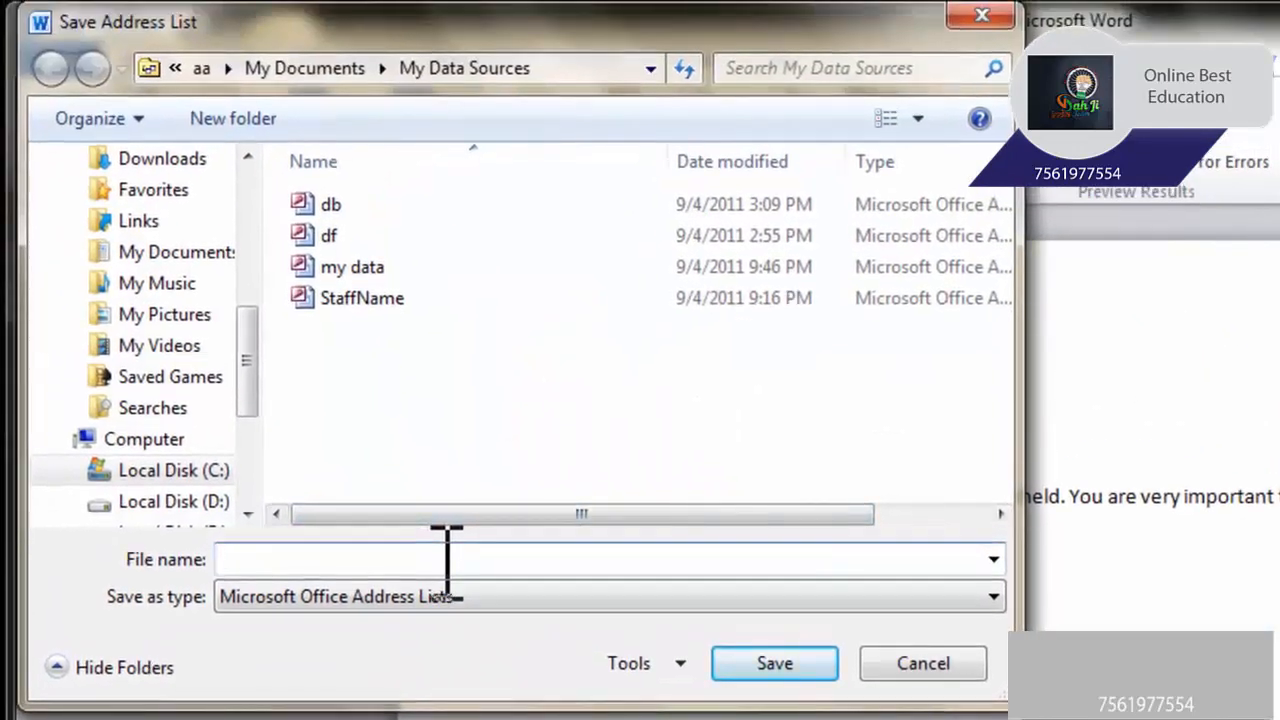
text(friends)
key(Return)
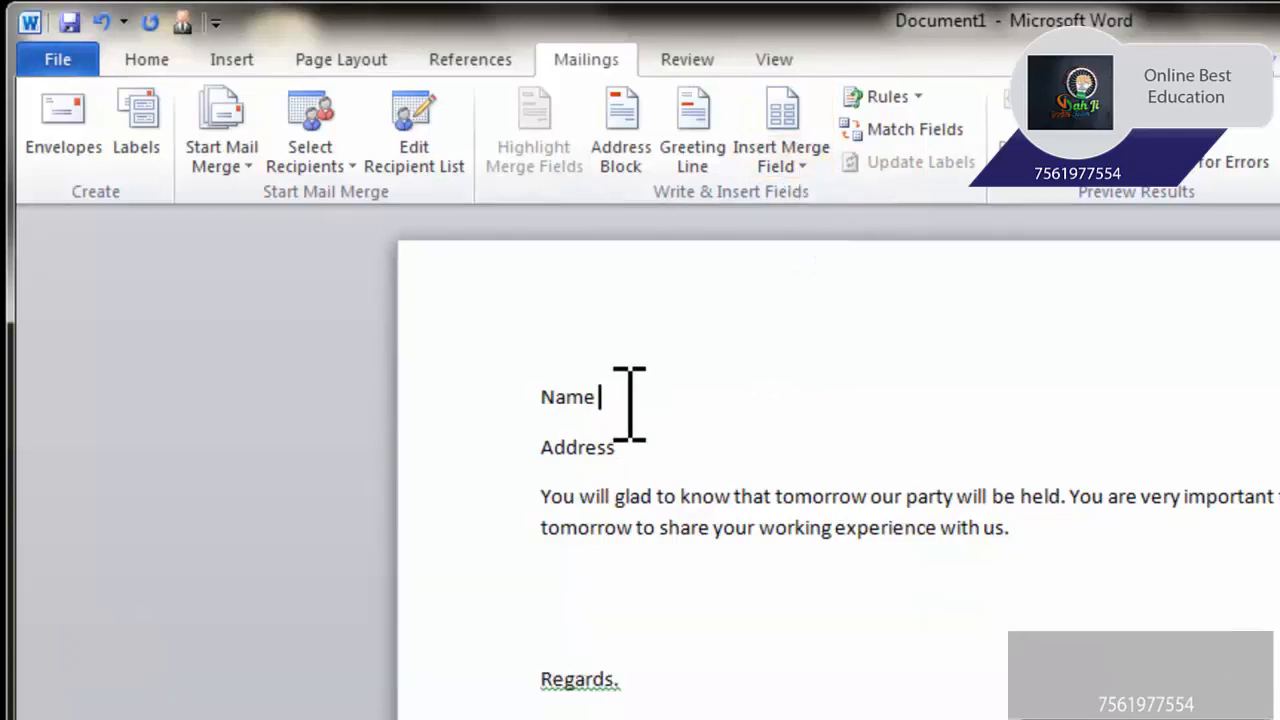
Step: Insert the name merge field after "Name" and the address merge field after "Address" in the letter
click(800, 160)
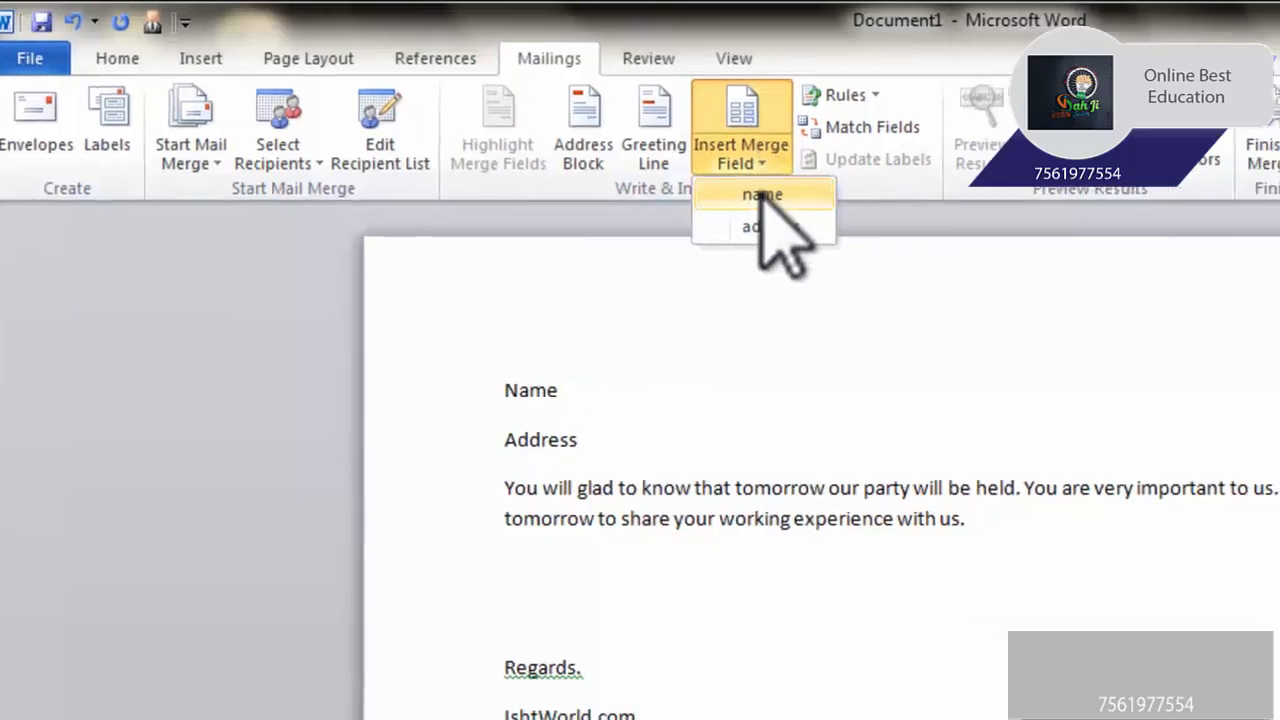
click(792, 198)
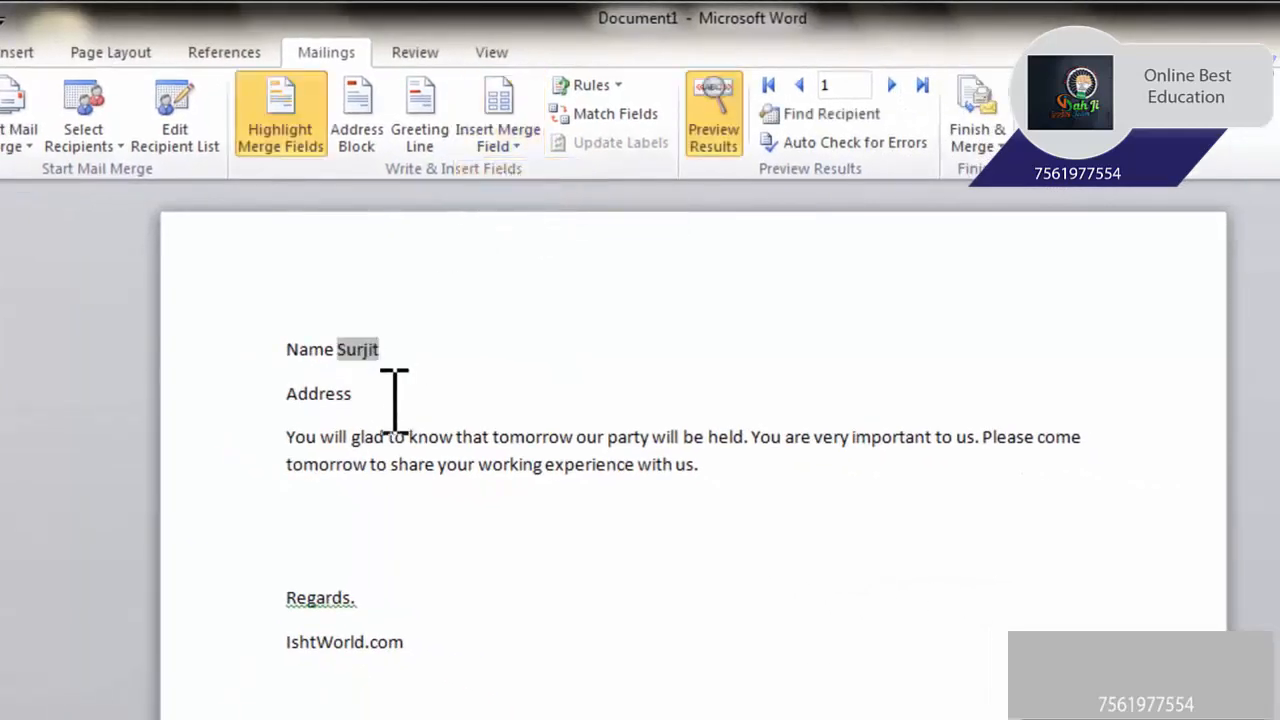
click(493, 140)
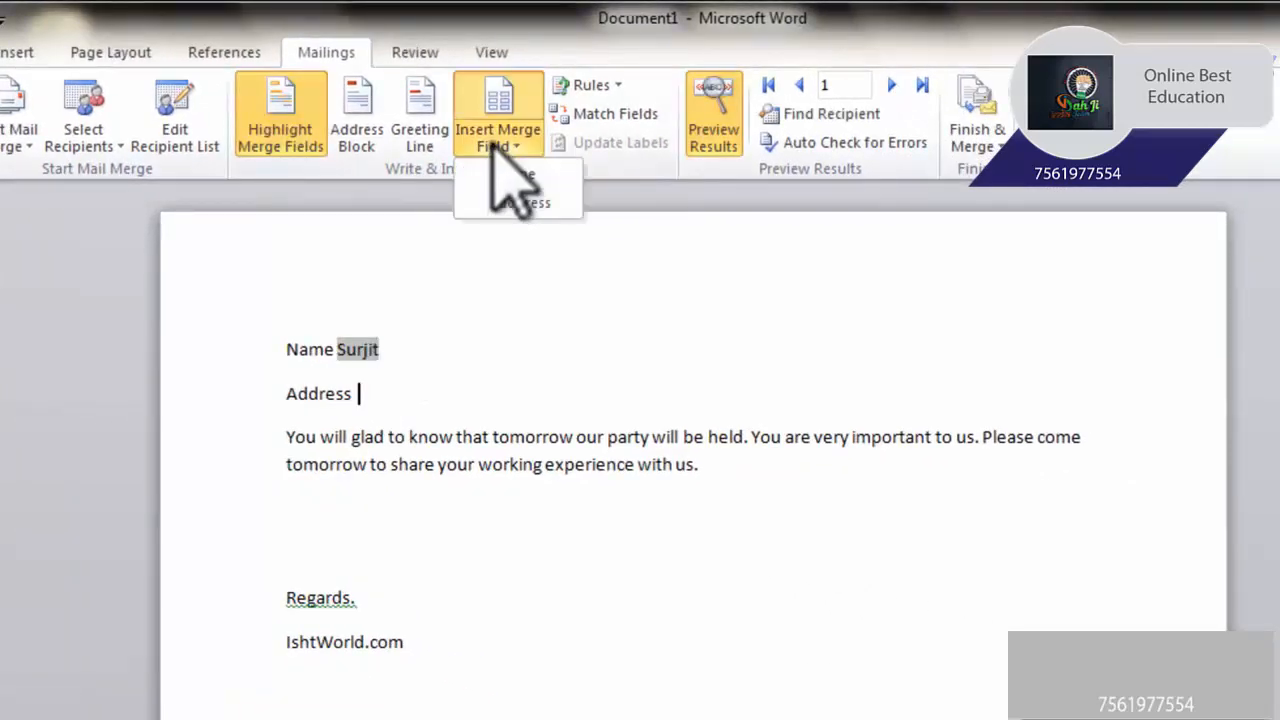
click(512, 200)
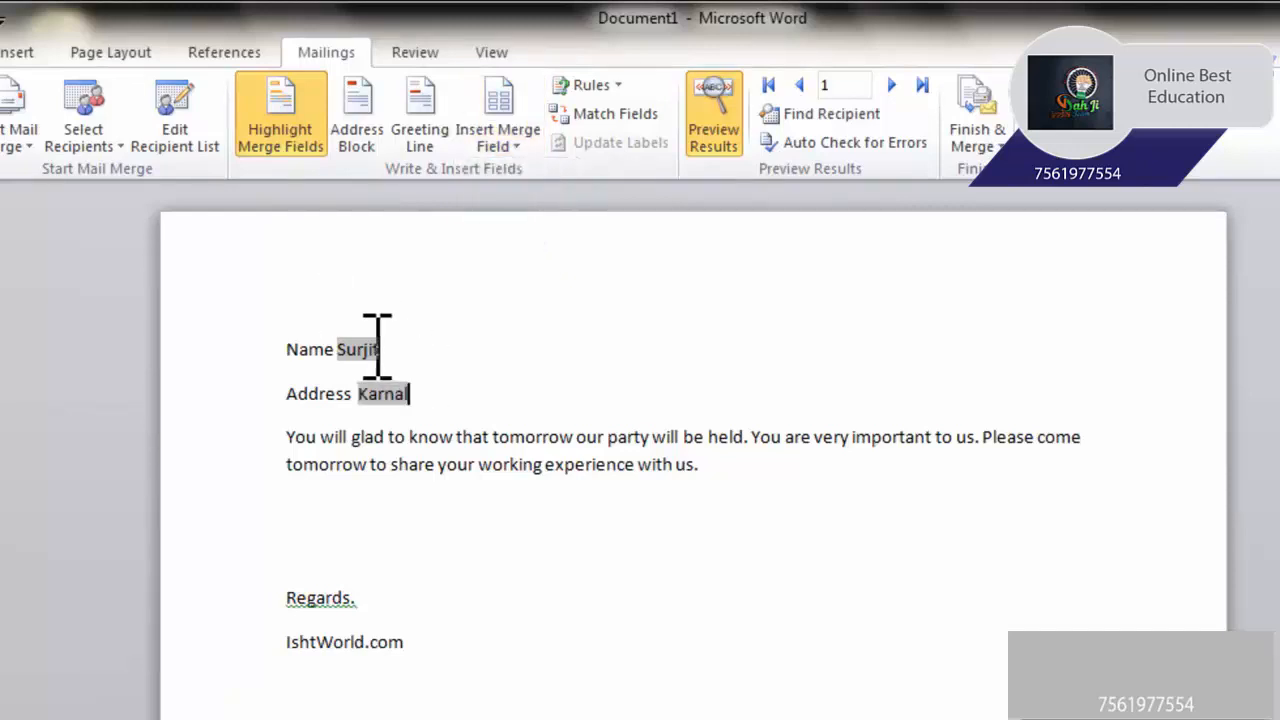
Step: Compare the letter with the results preview on and off, ending on the field codes, and check the merge field highlighting both ways
click(718, 152)
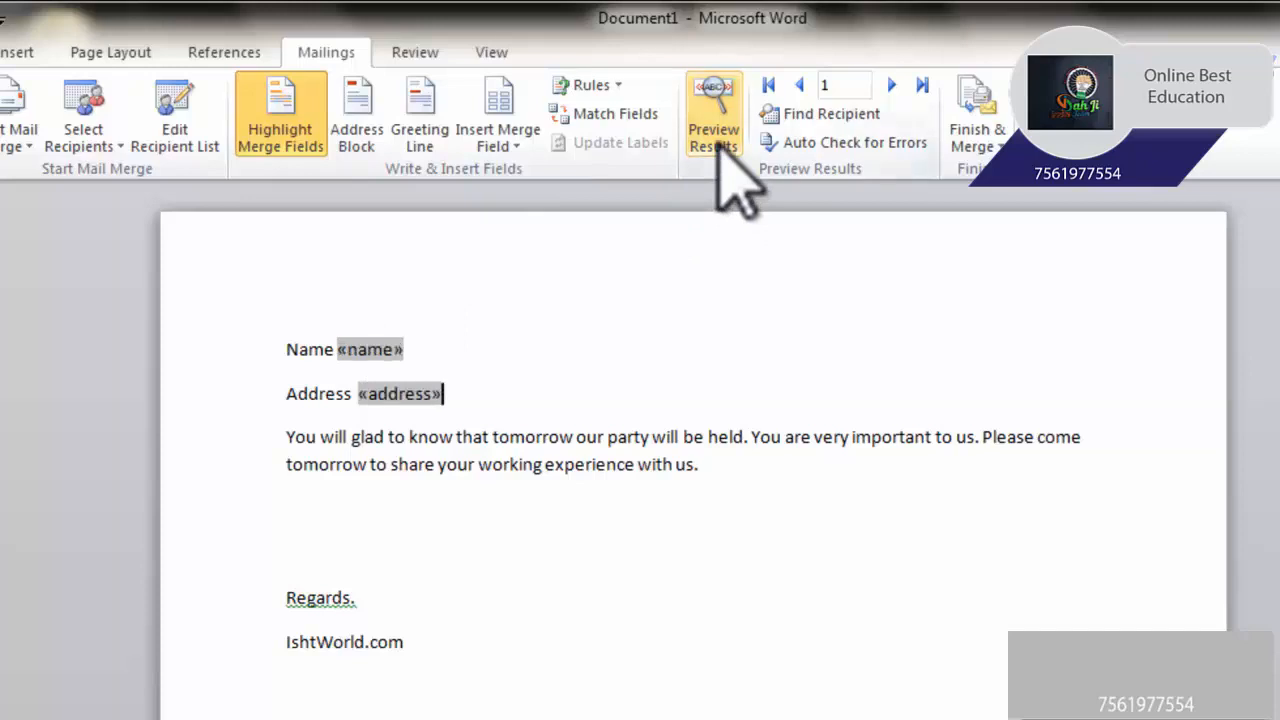
click(718, 152)
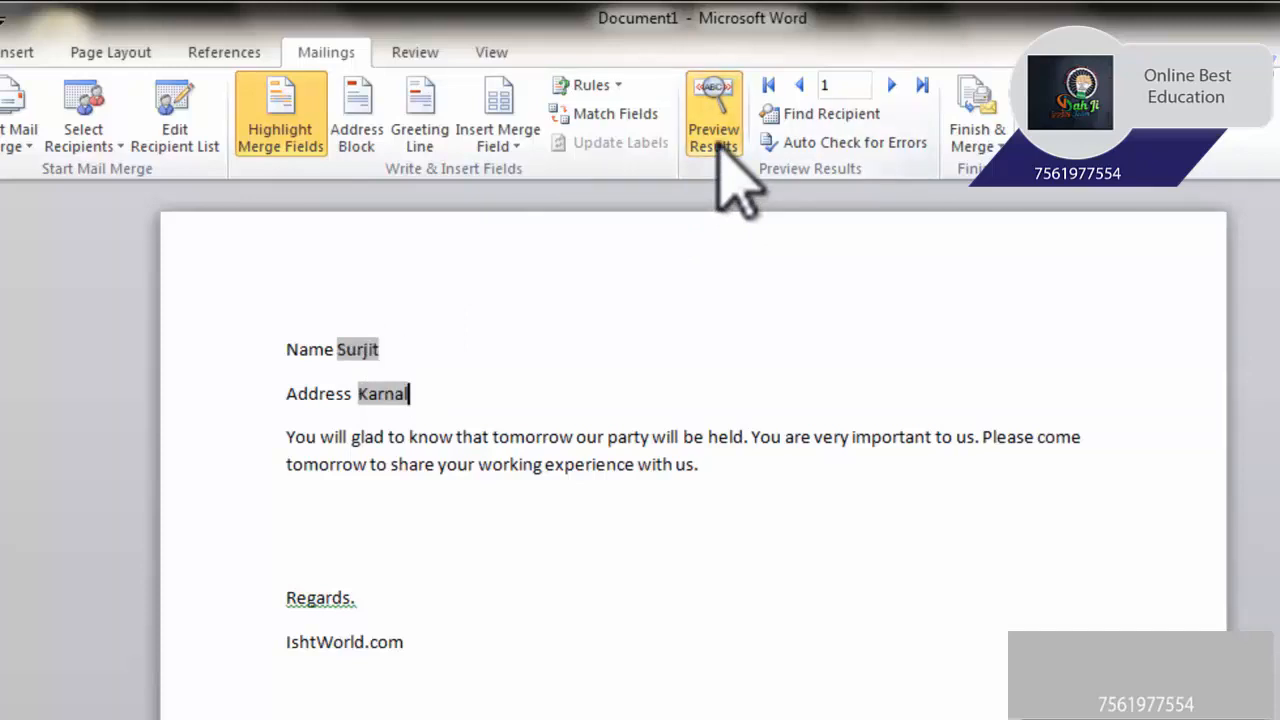
click(718, 152)
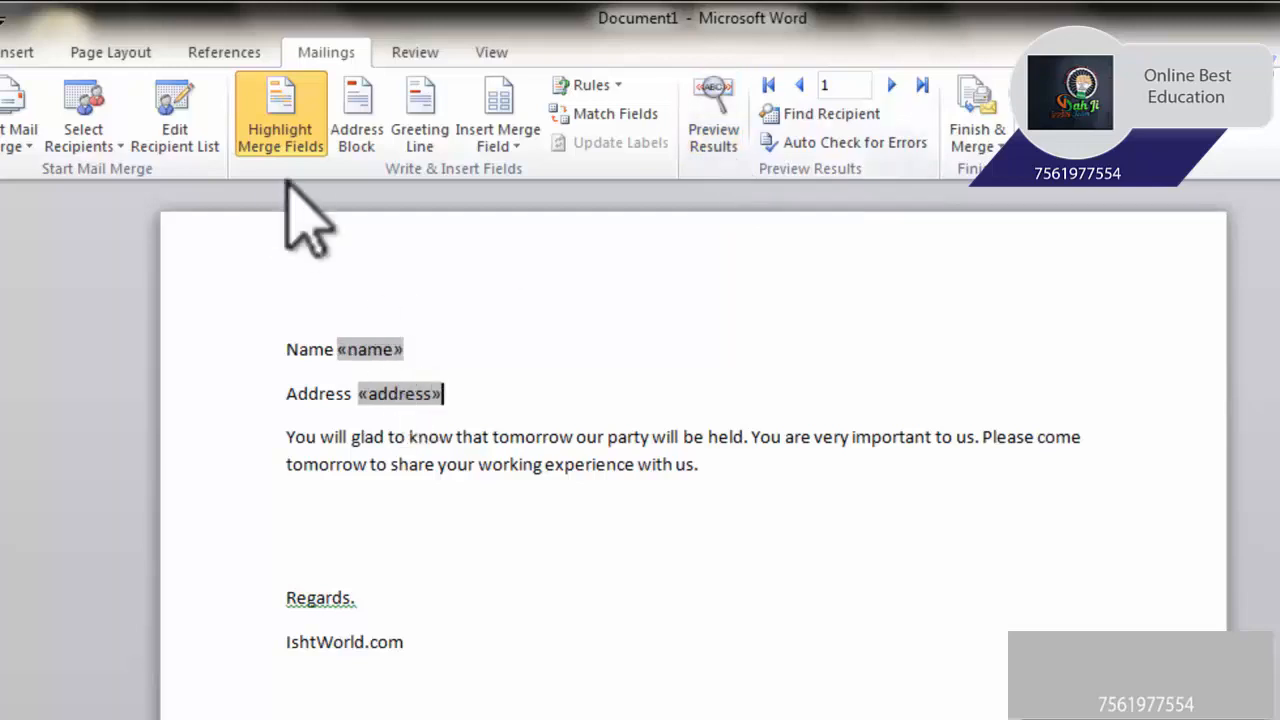
click(298, 145)
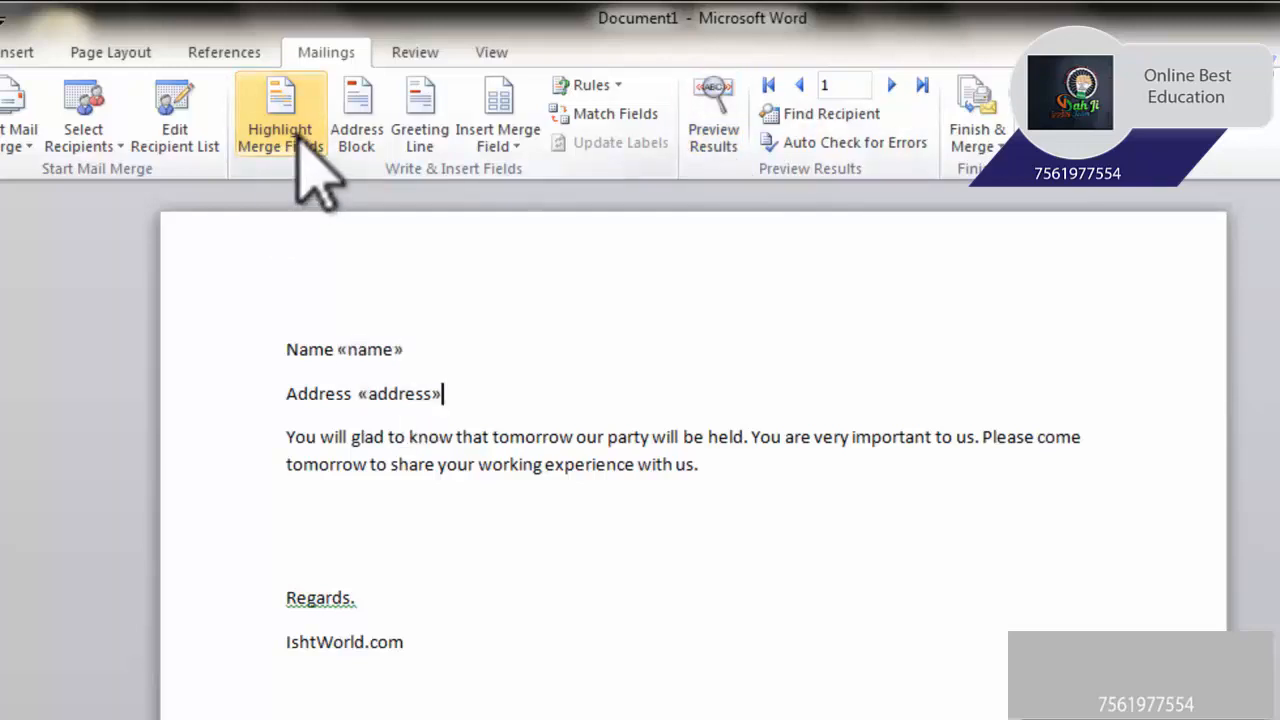
click(298, 150)
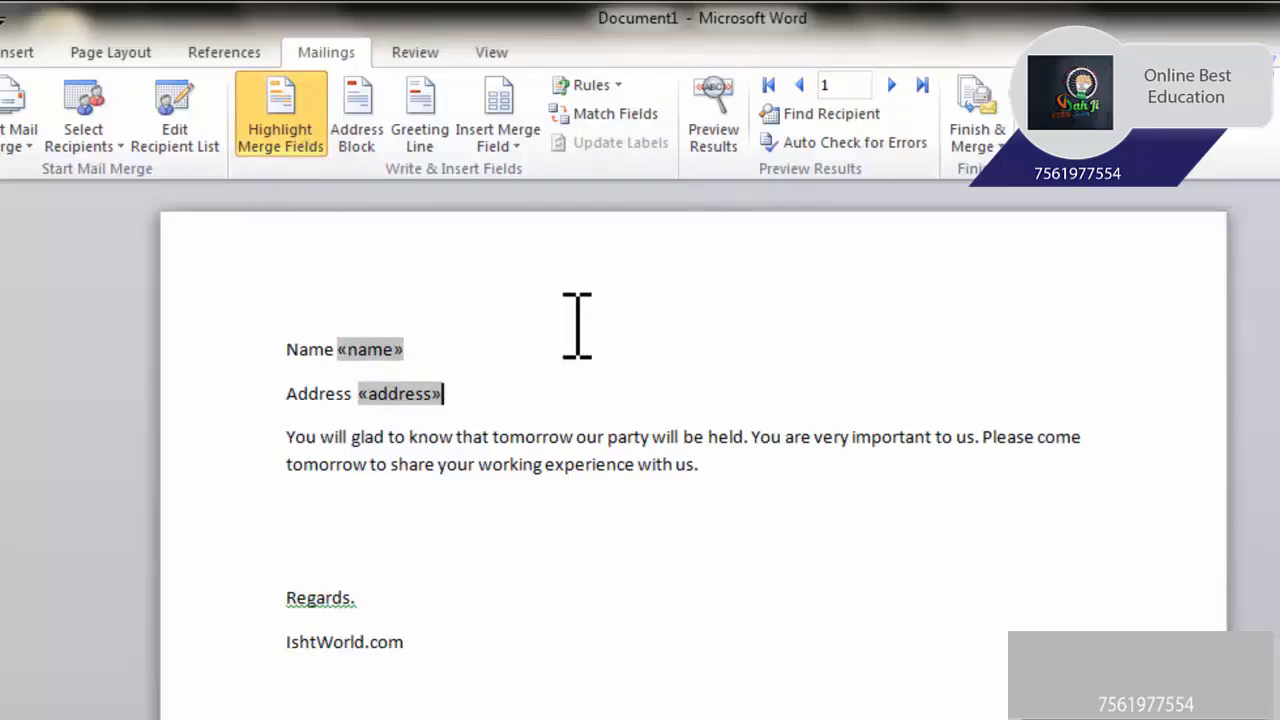
Step: Match the First Name field to the recipient list's name column
click(618, 116)
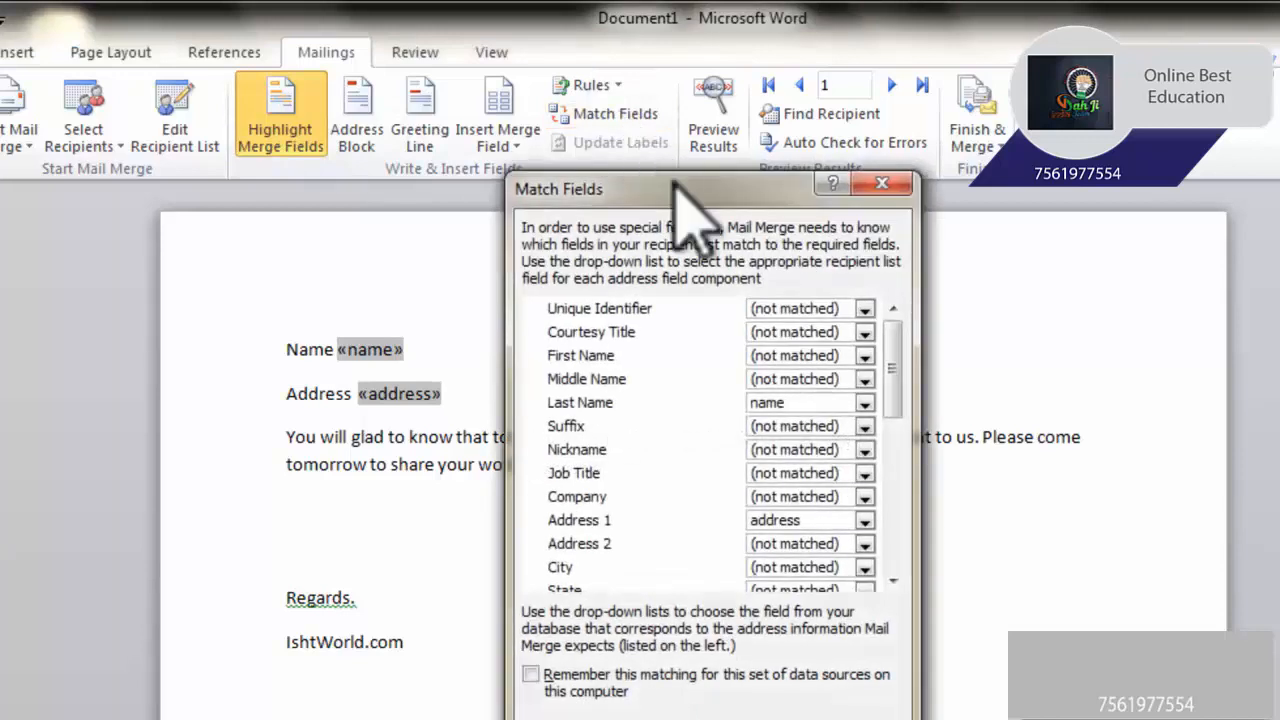
click(606, 356)
click(777, 356)
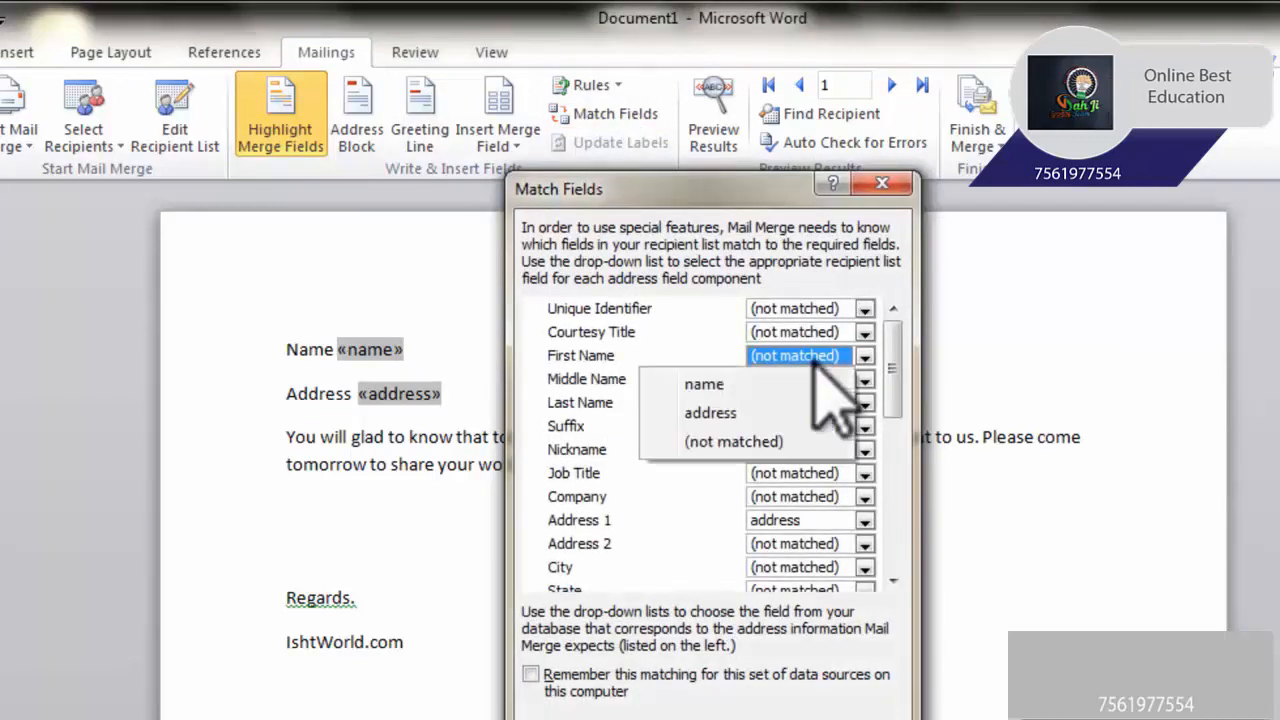
click(740, 385)
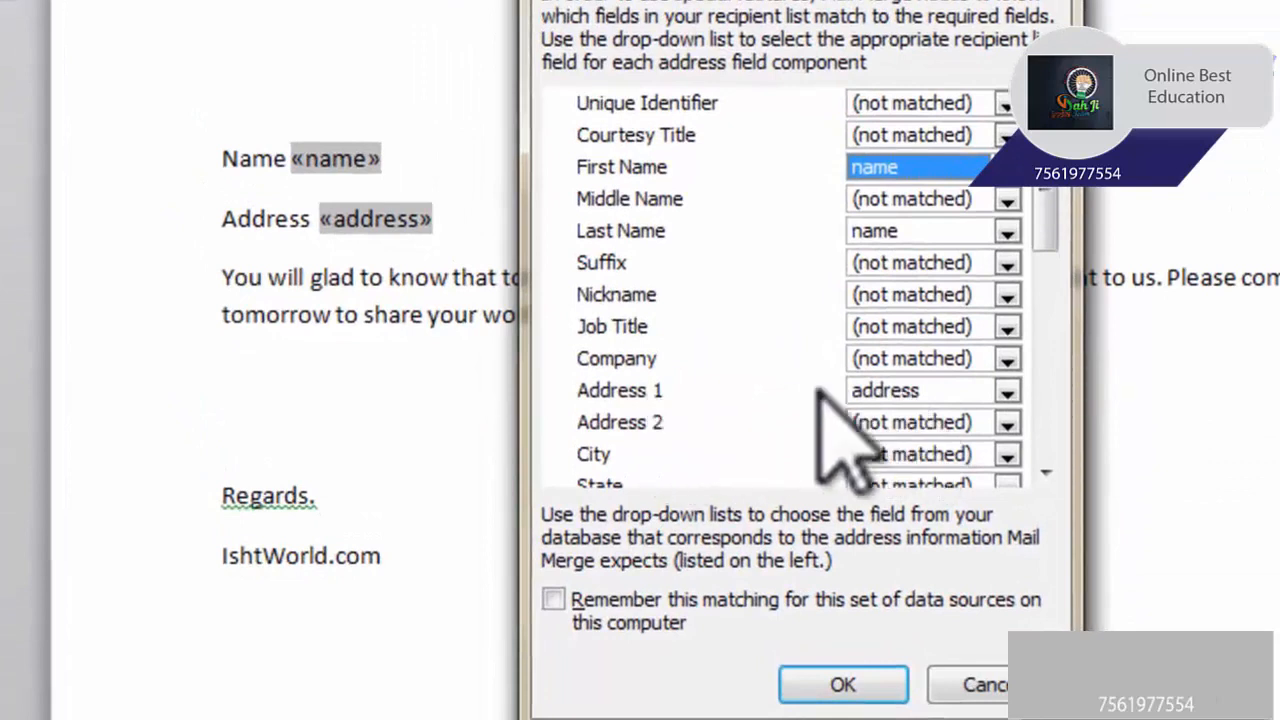
click(840, 680)
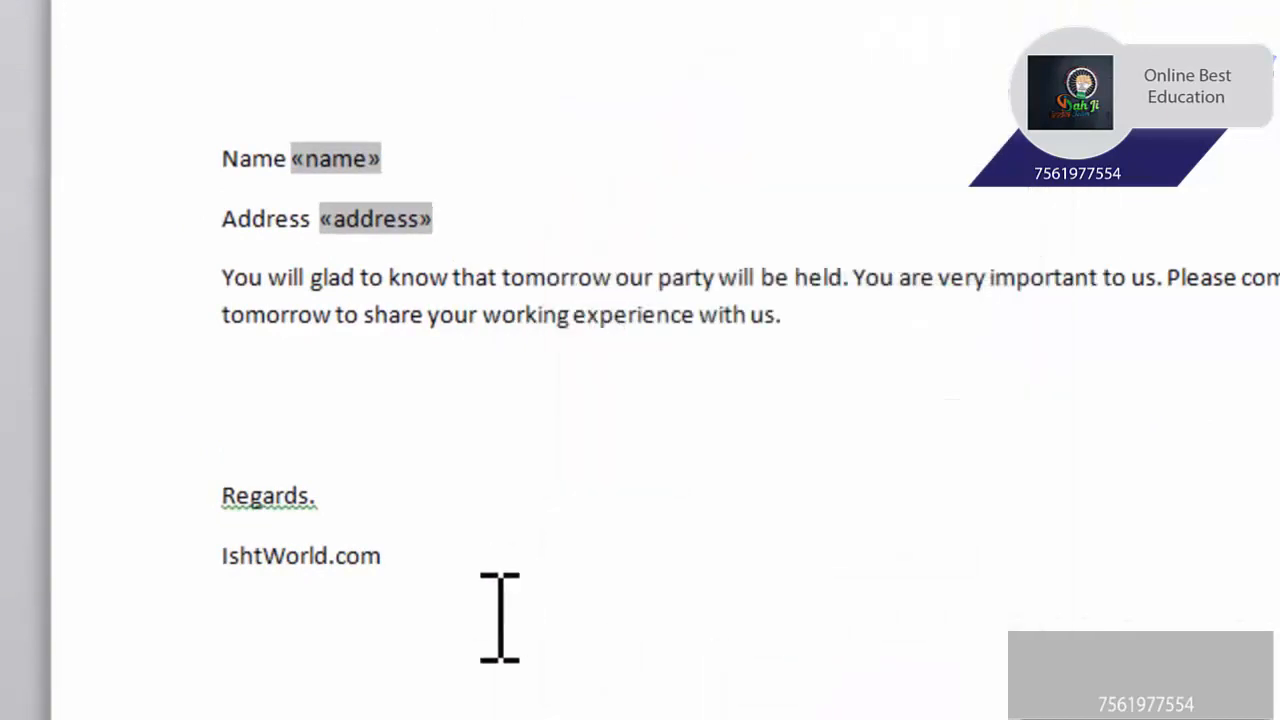
Step: Merge all records into a new document of individual letters and review its pages
click(428, 677)
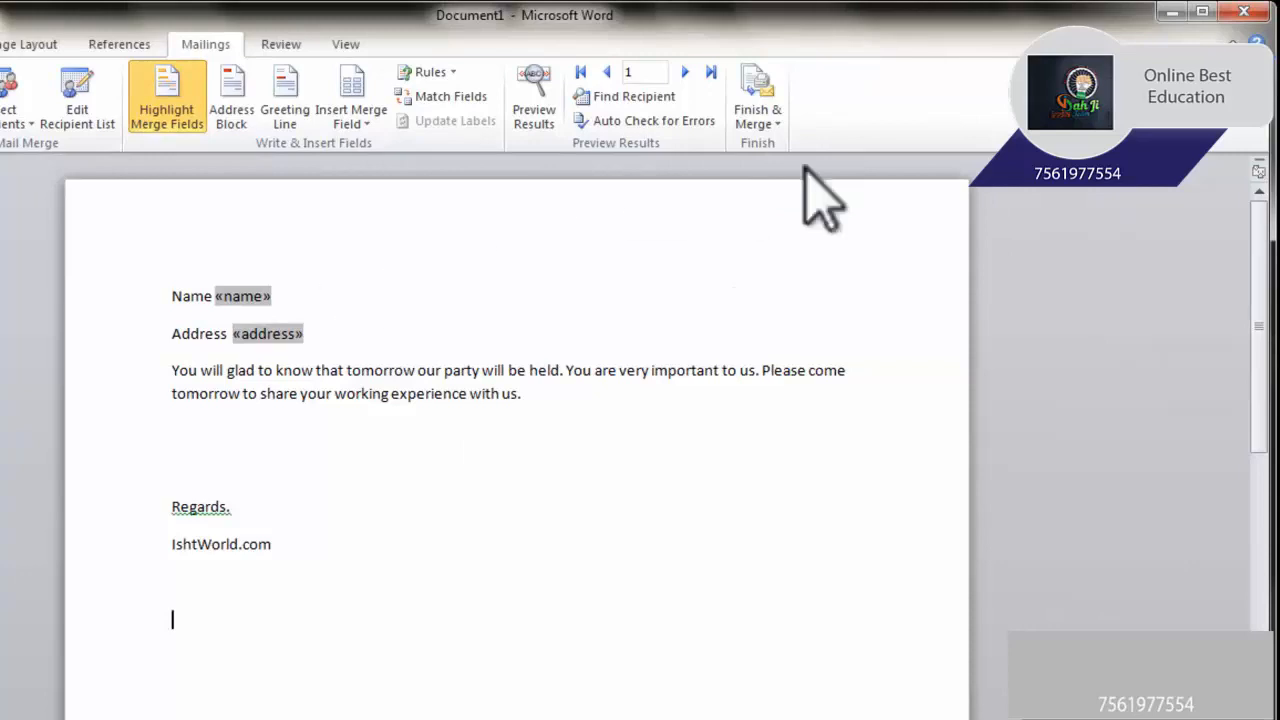
click(770, 124)
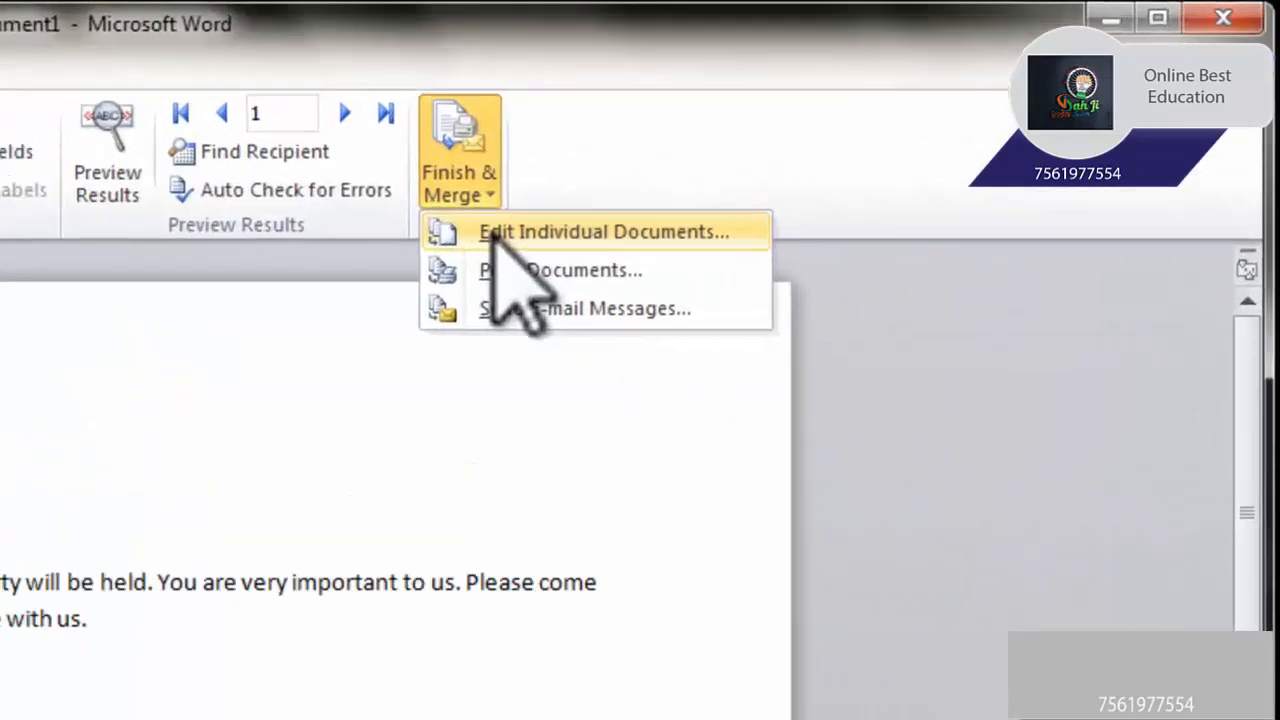
click(780, 148)
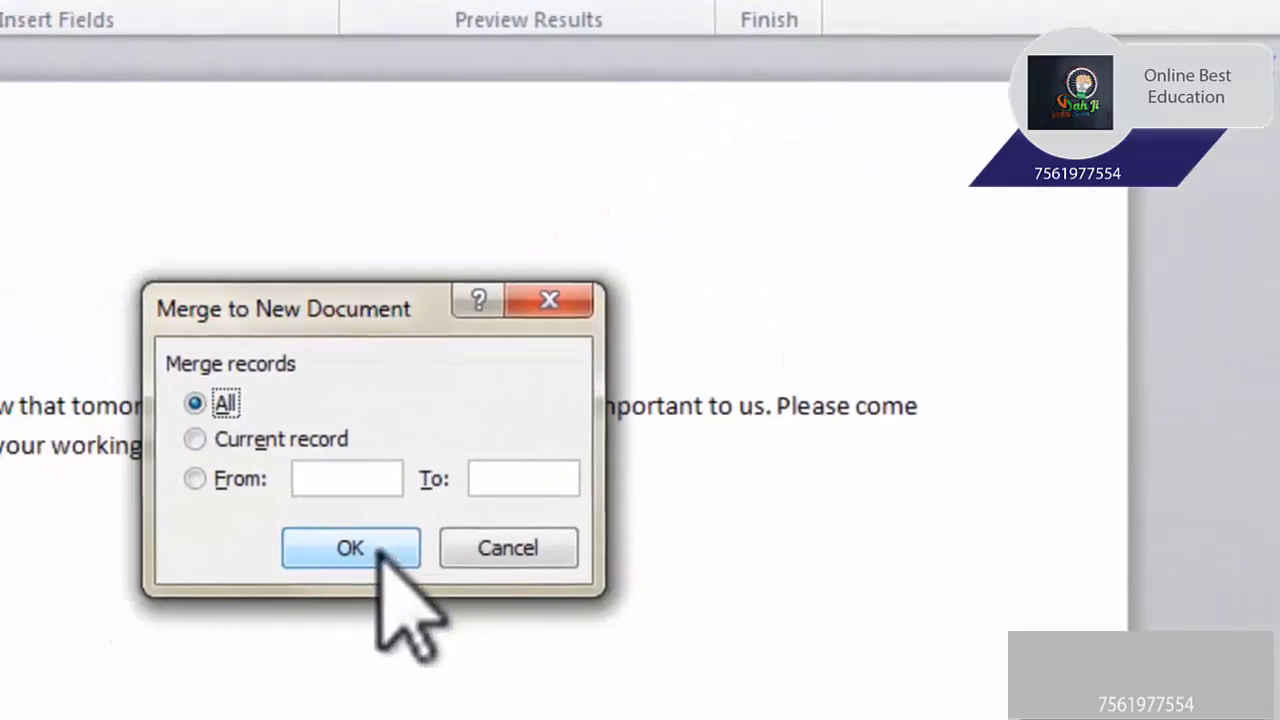
click(360, 540)
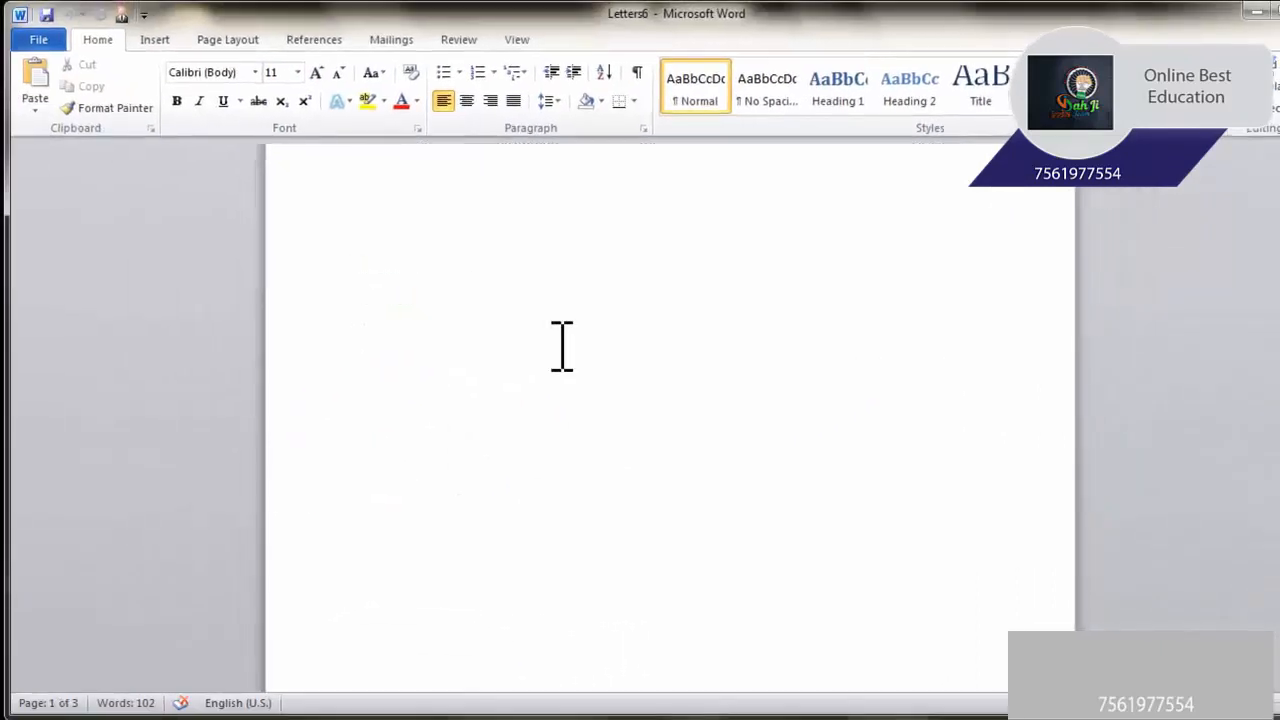
scroll(565, 350, down, 20)
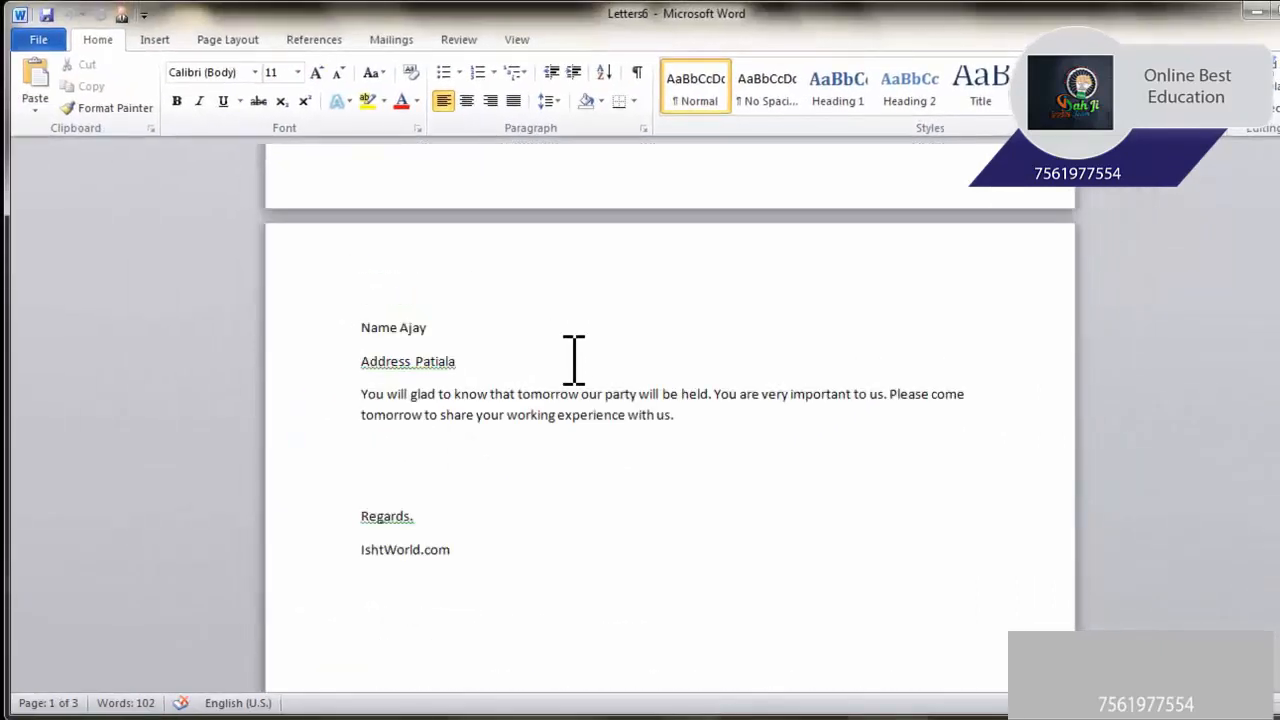
scroll(587, 380, down, 15)
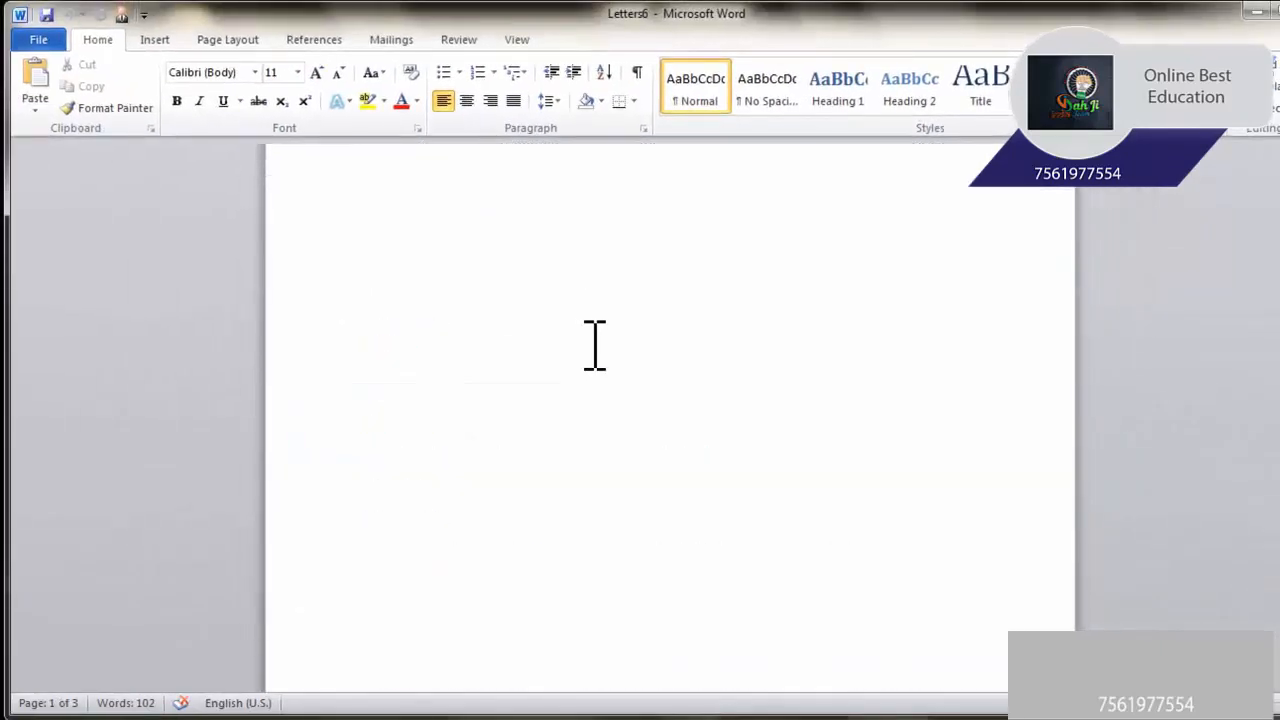
scroll(590, 340, down, 5)
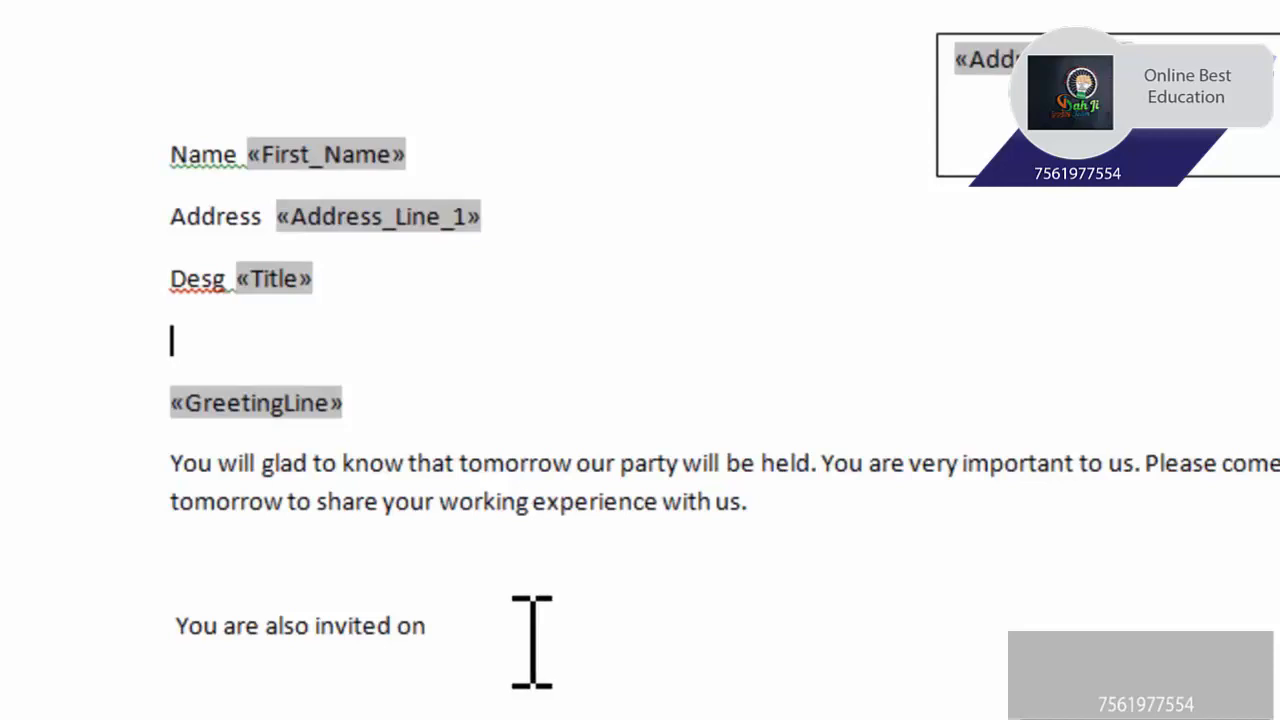
Step: Start an If...Then...Else rule after "You are also invited on" with the condition Title equal to Manager
click(532, 640)
click(360, 289)
drag(360, 289, 126, 280)
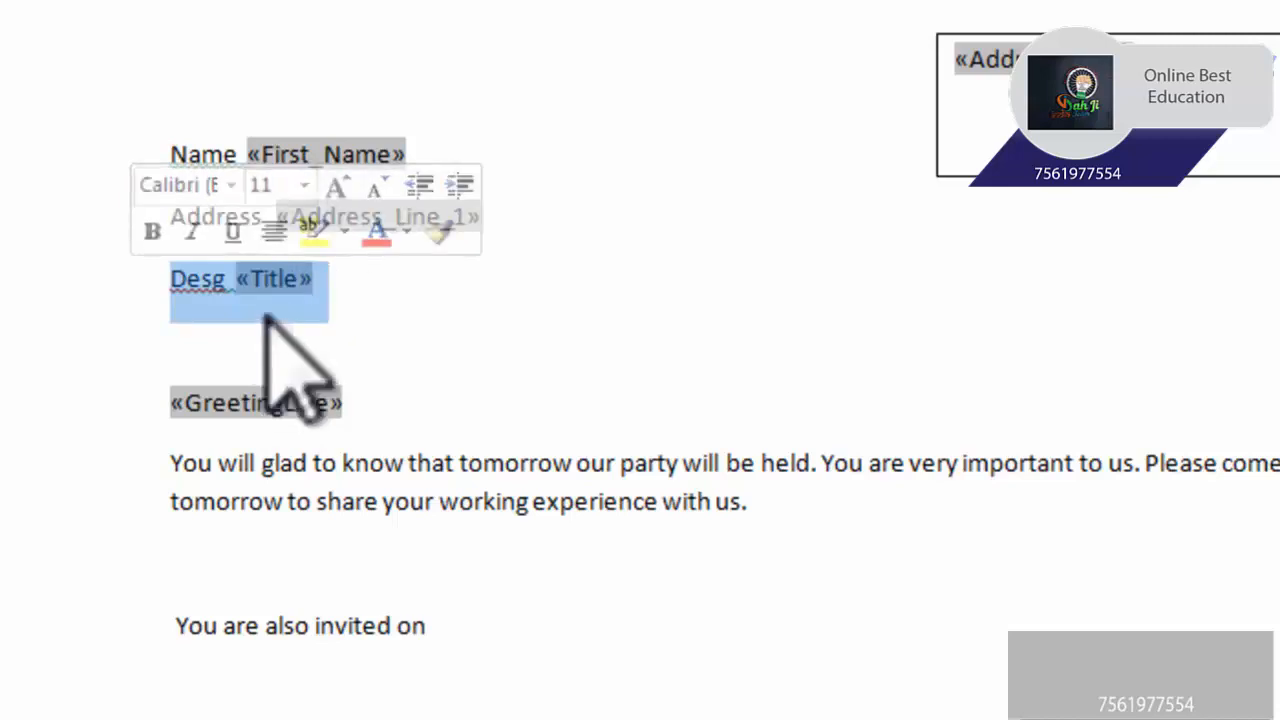
drag(475, 645, 174, 620)
click(458, 640)
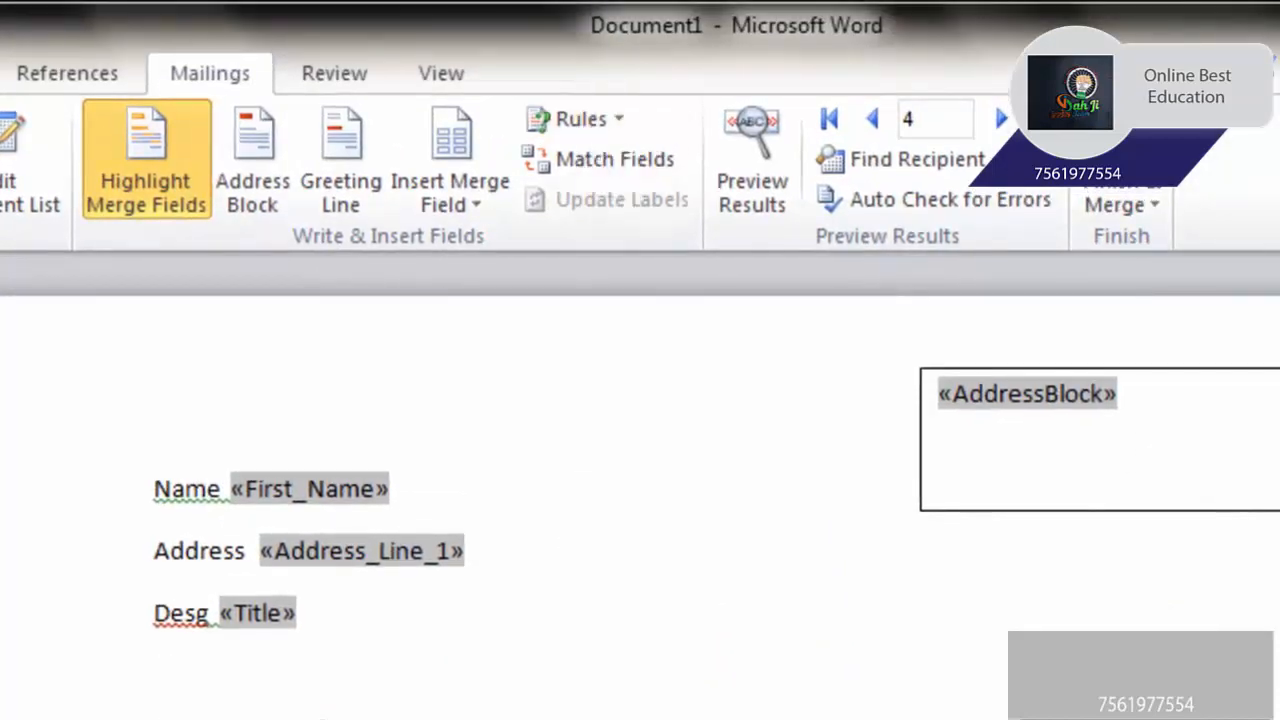
click(583, 122)
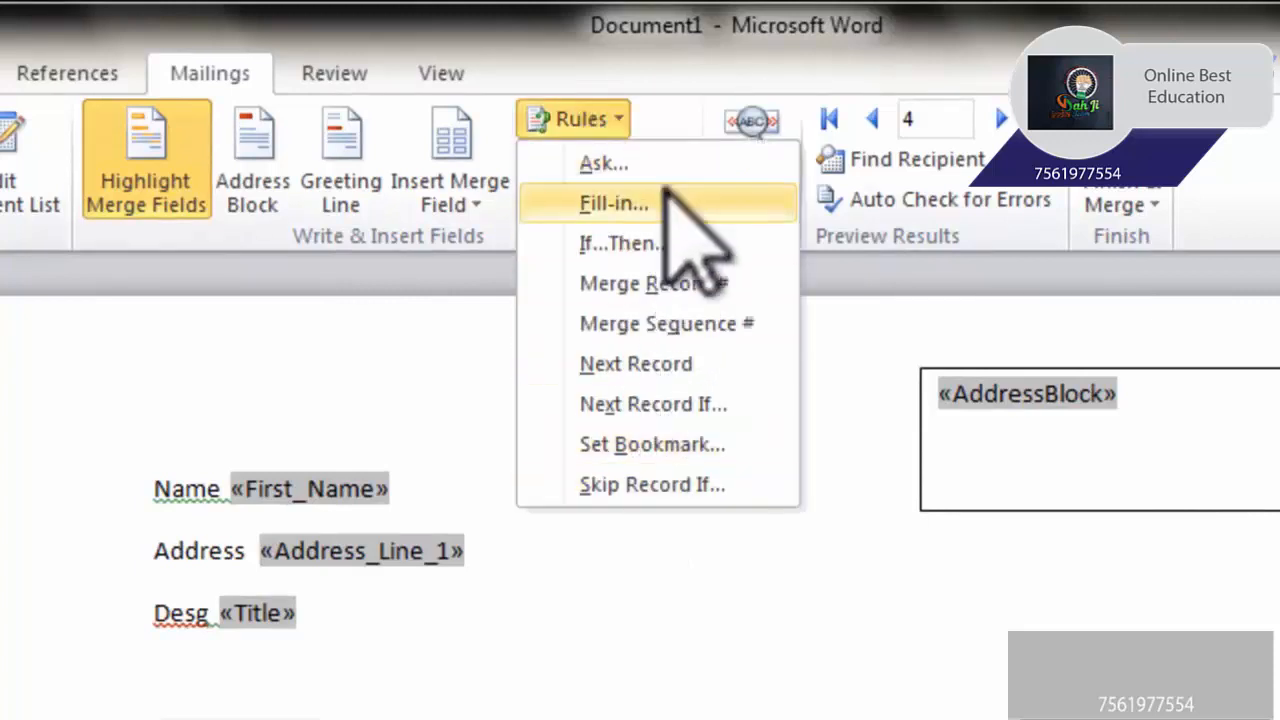
click(663, 245)
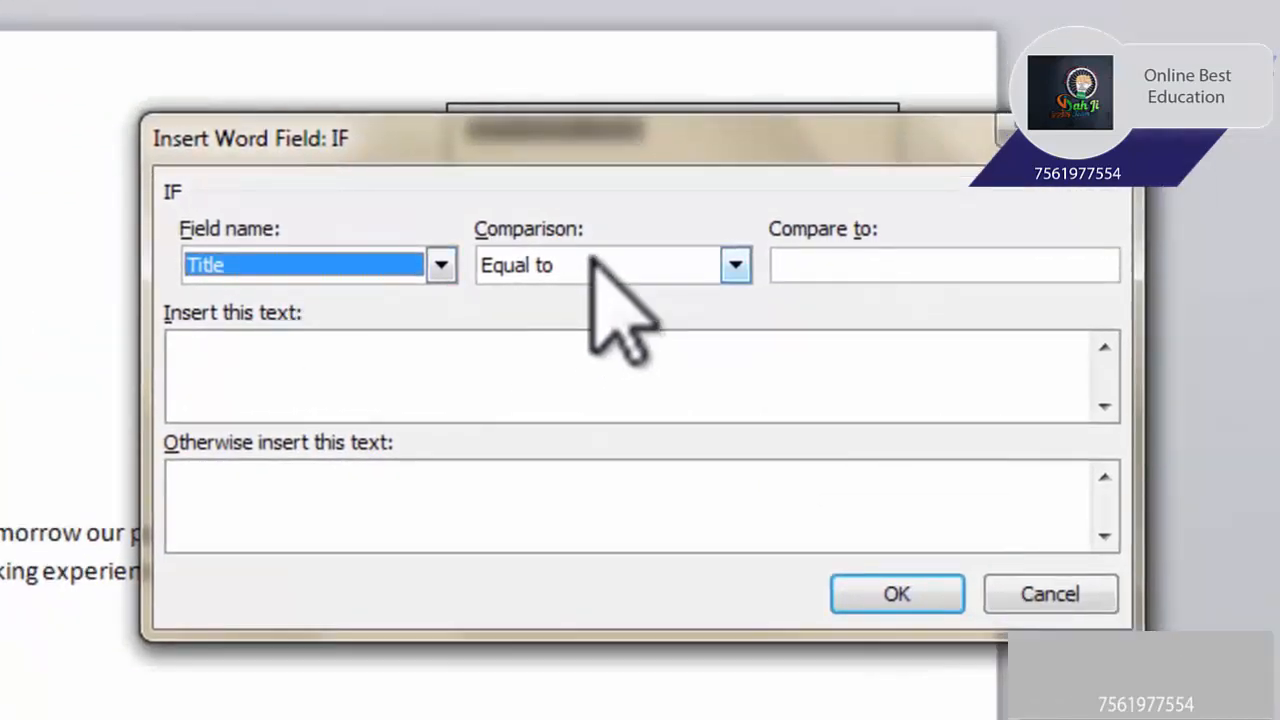
click(893, 264)
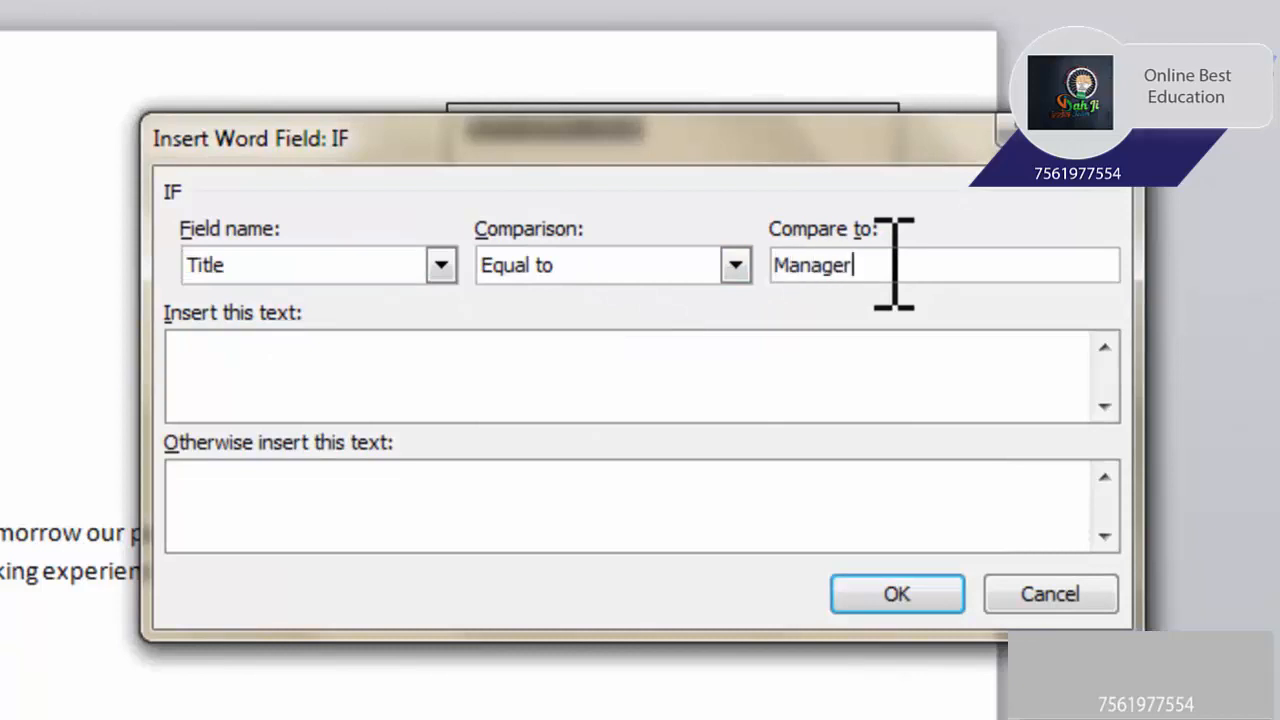
Step: Set the rule to insert "Lunch and Dinner" when the condition is met and "Lunch" otherwise, and add it to the letter
click(305, 369)
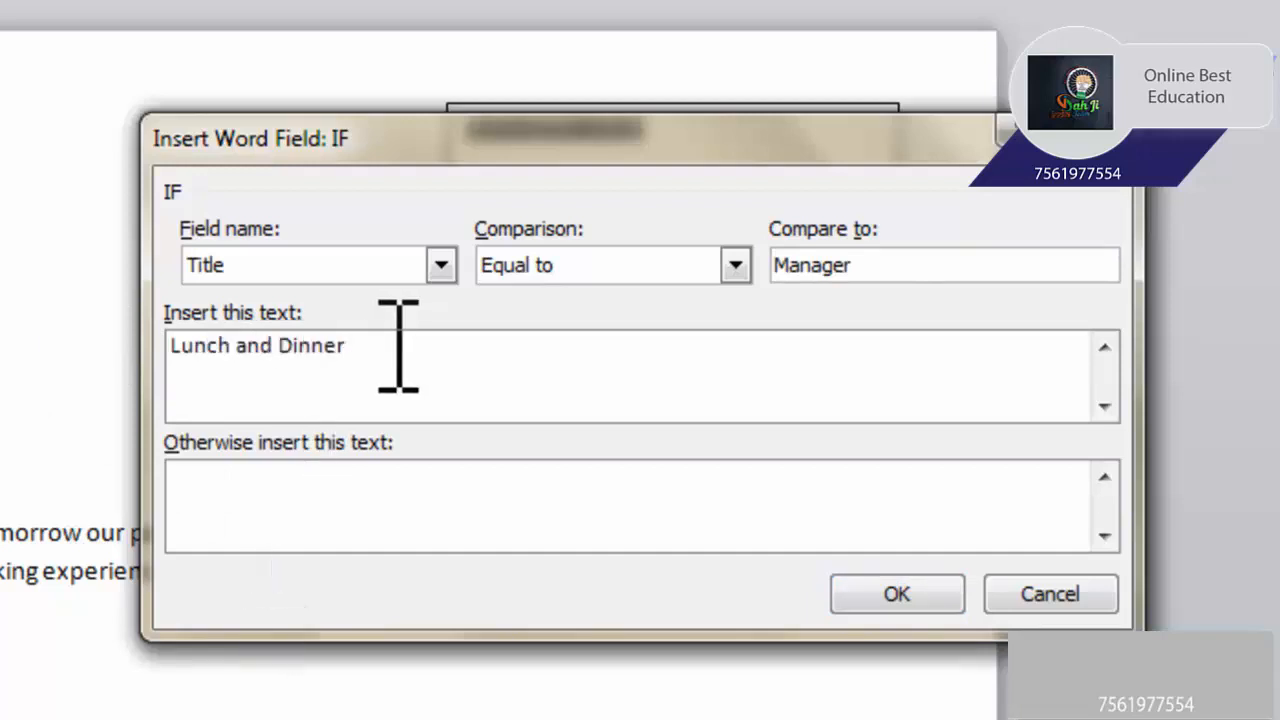
drag(388, 360, 156, 322)
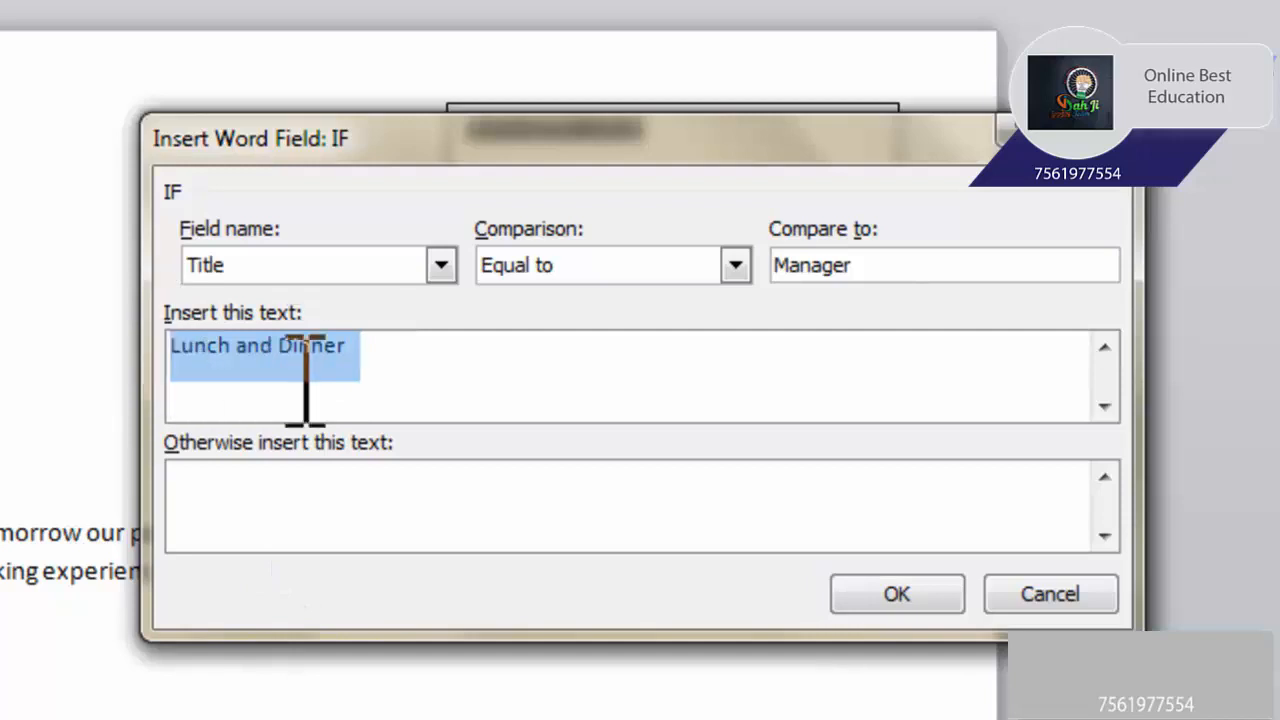
click(242, 522)
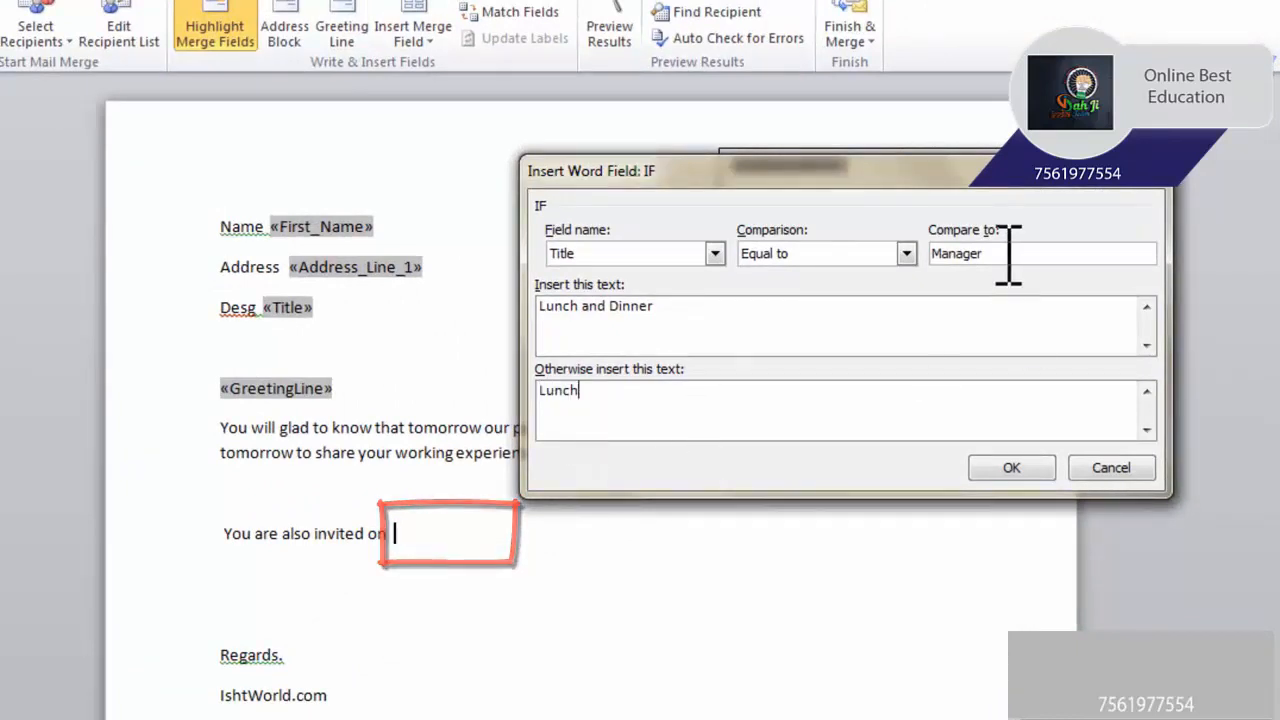
click(1012, 466)
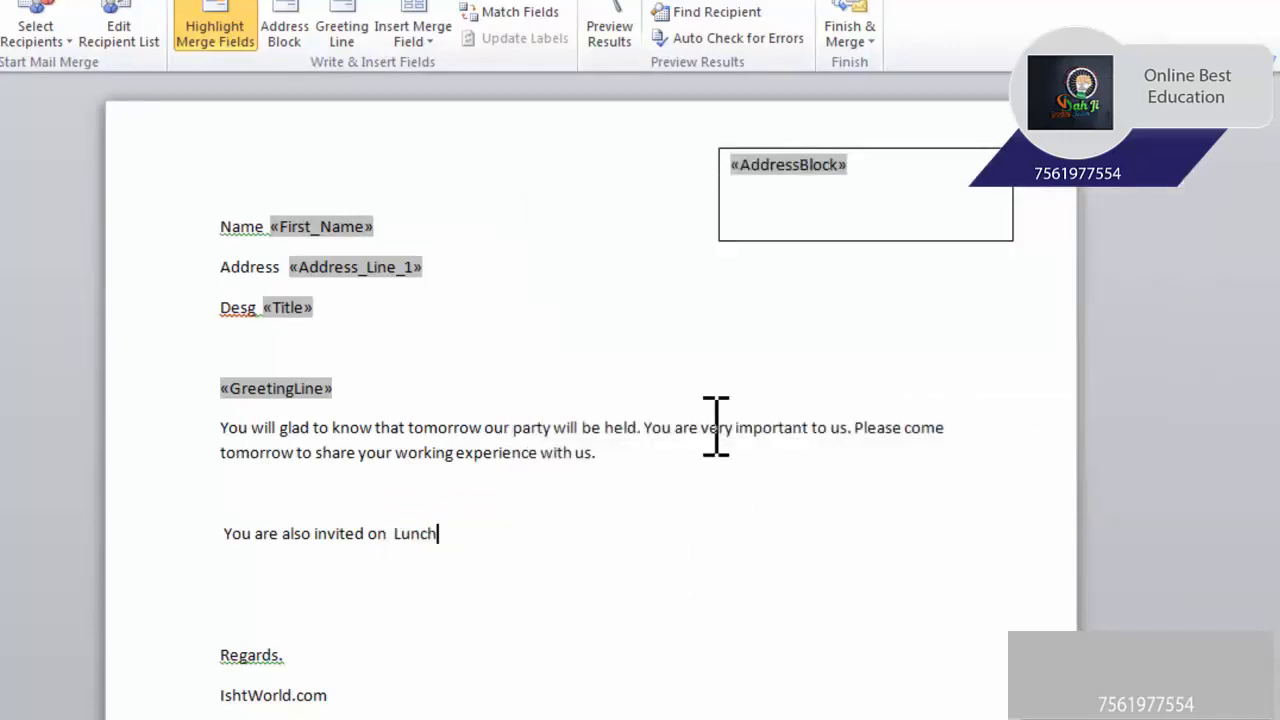
Step: Preview the letter with recipient data and check the designation against the invitation line
click(610, 34)
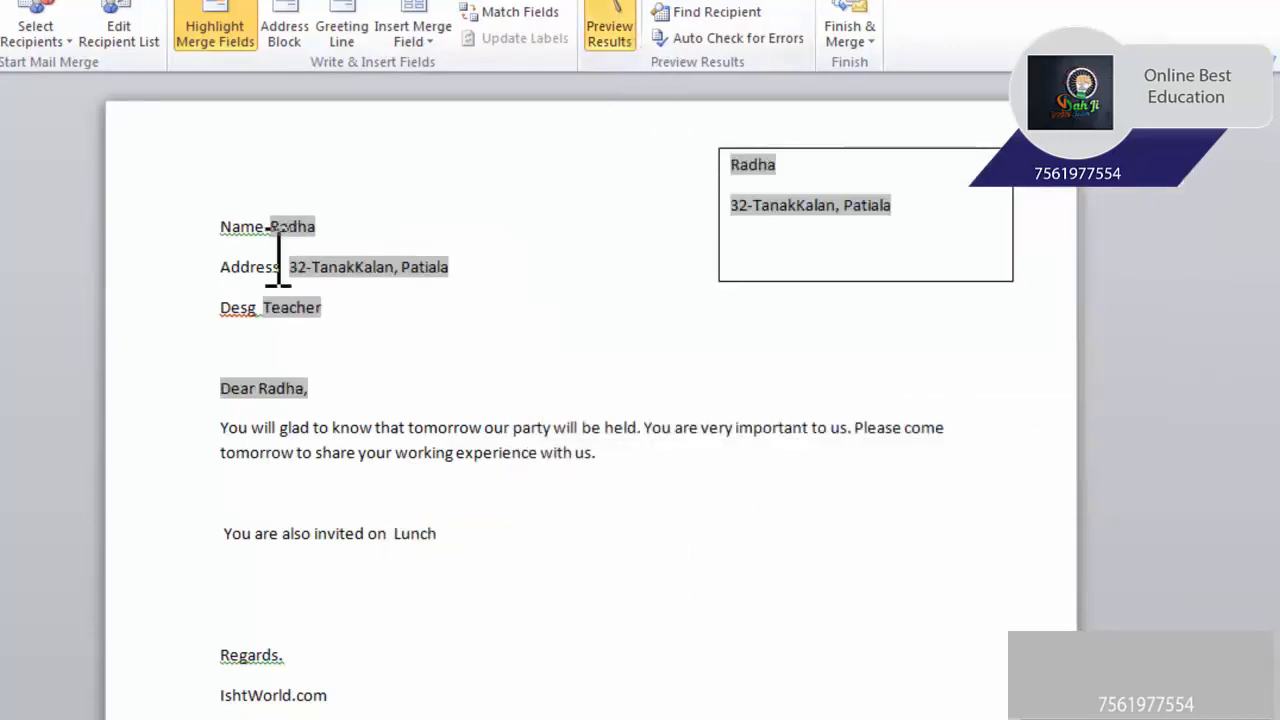
scroll(434, 486, down, 12)
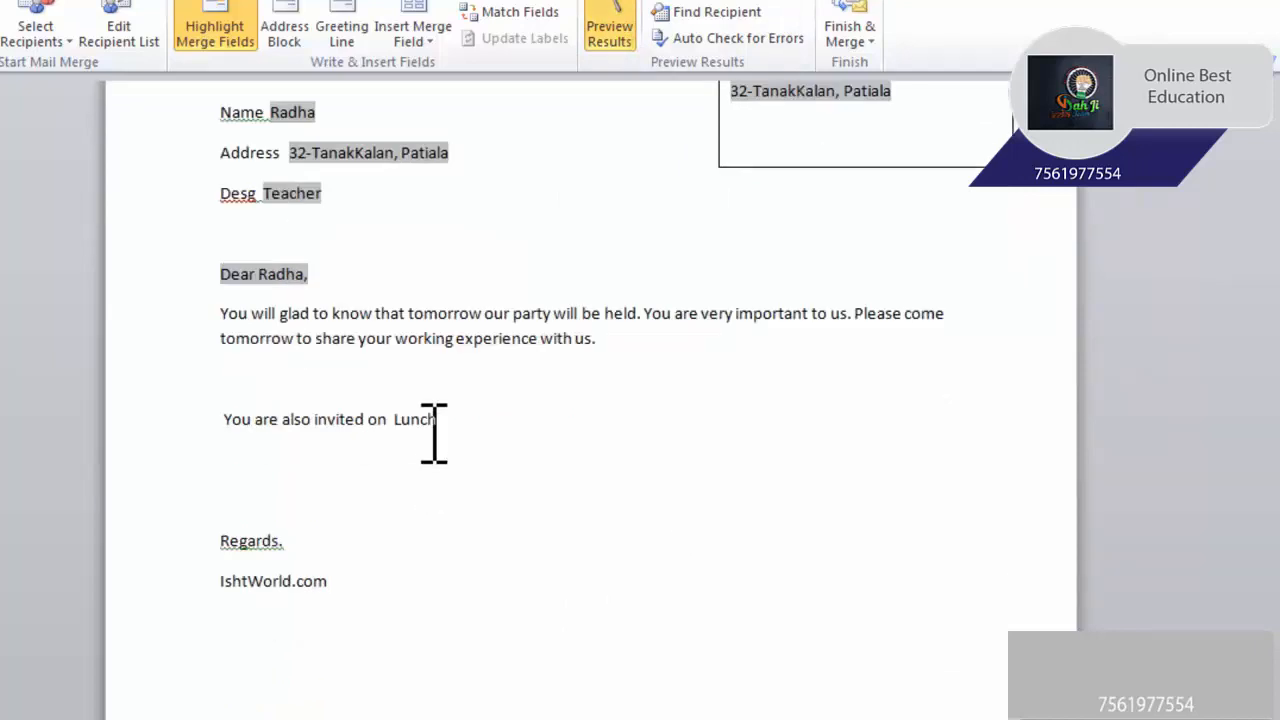
scroll(497, 451, up, 12)
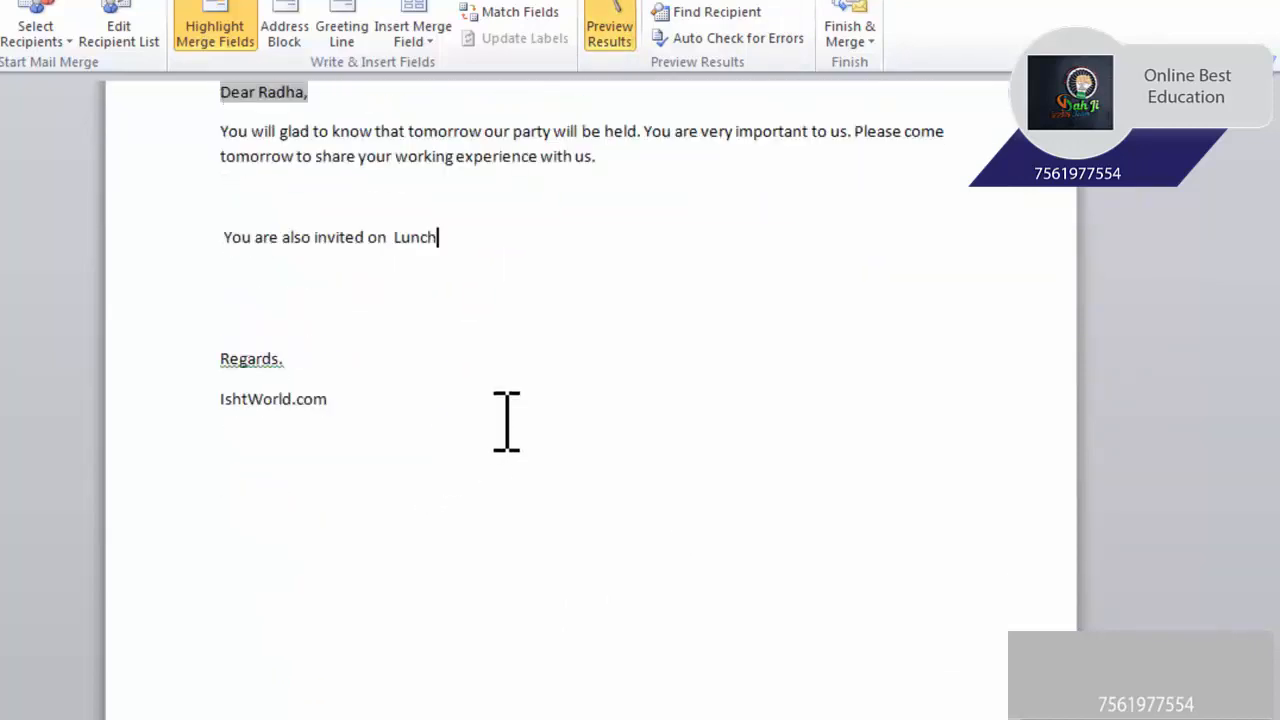
Step: Merge all records into a new document of individual letters
click(850, 40)
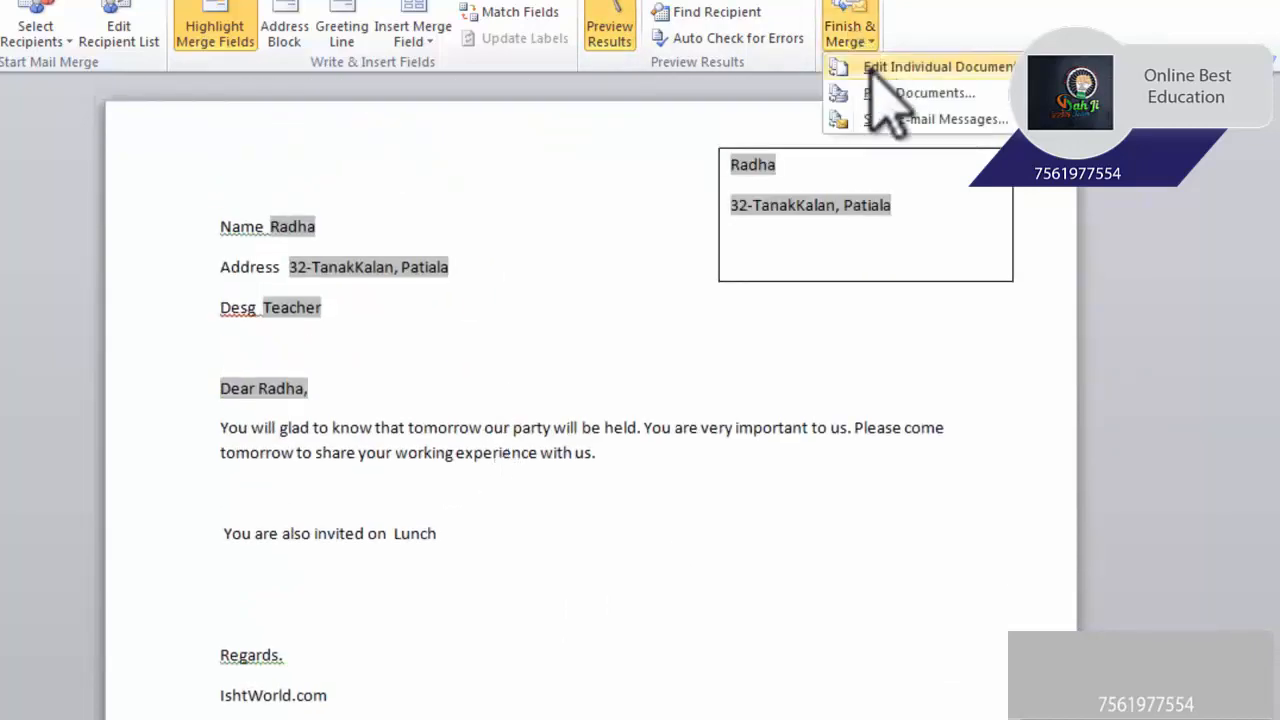
click(875, 70)
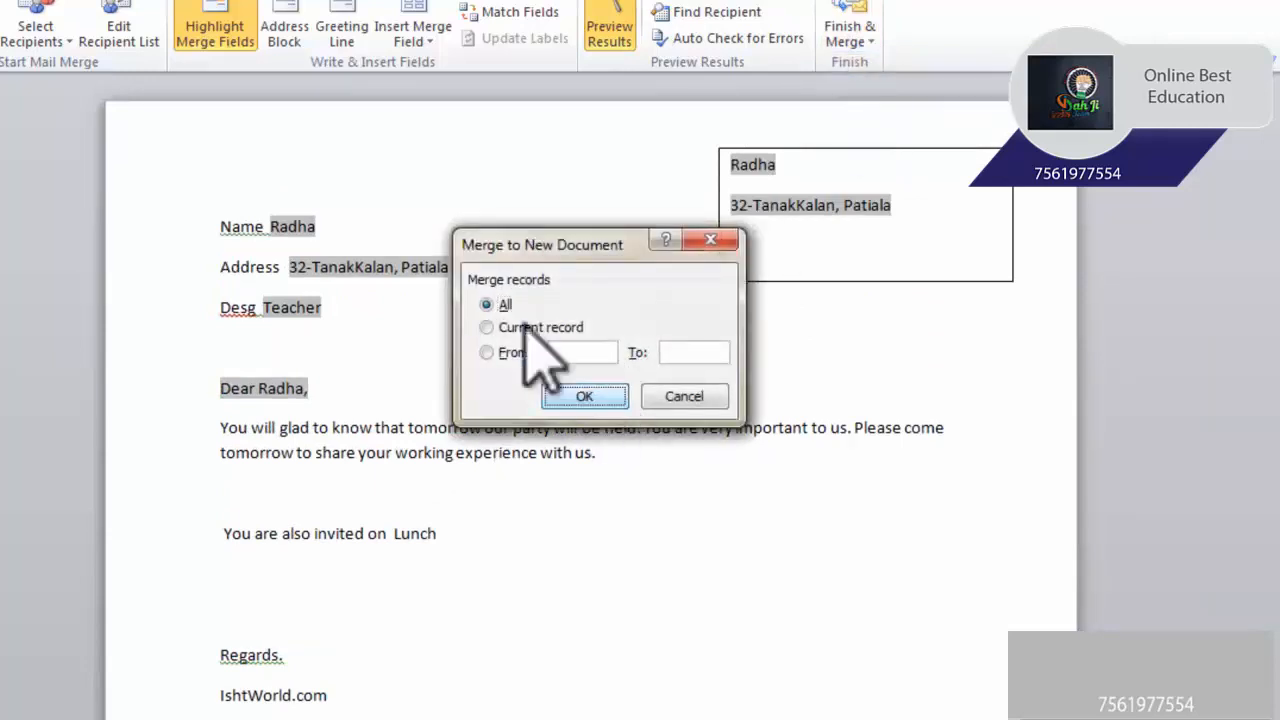
click(584, 396)
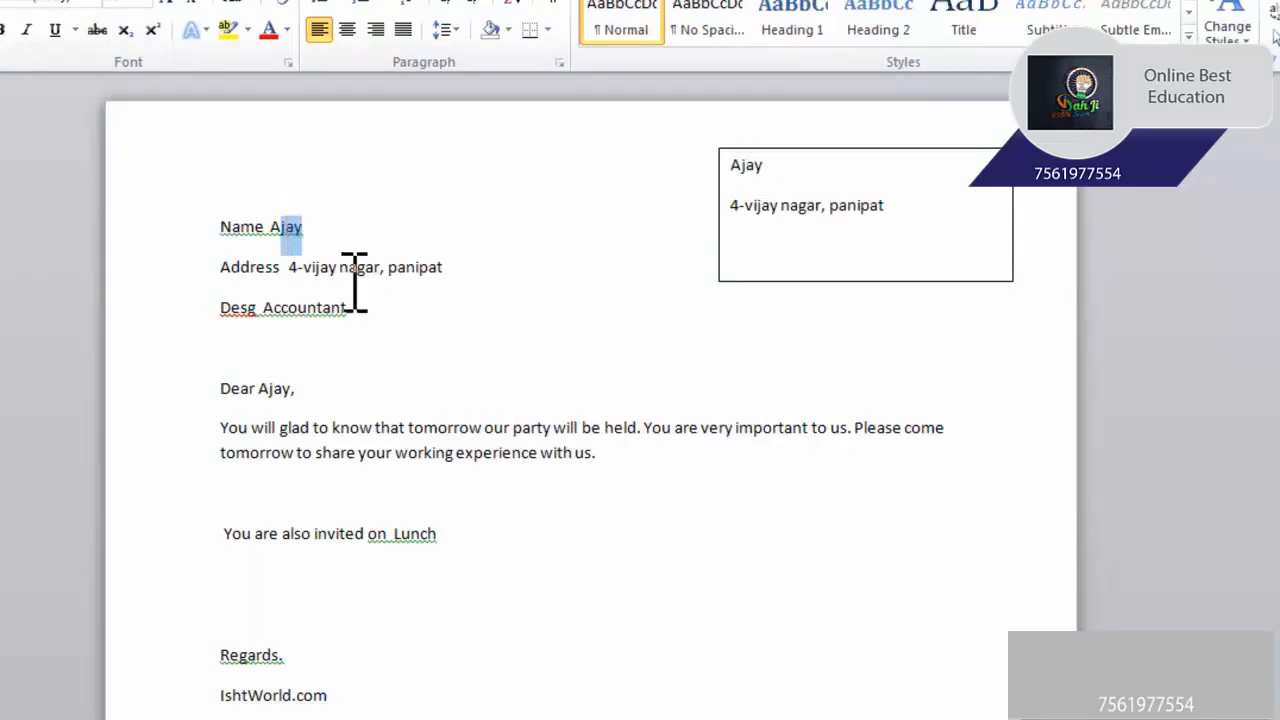
Step: Examine each merged letter, comparing the recipient's designation with the meal named in the invitation line
scroll(409, 523, down, 8)
scroll(452, 480, down, 10)
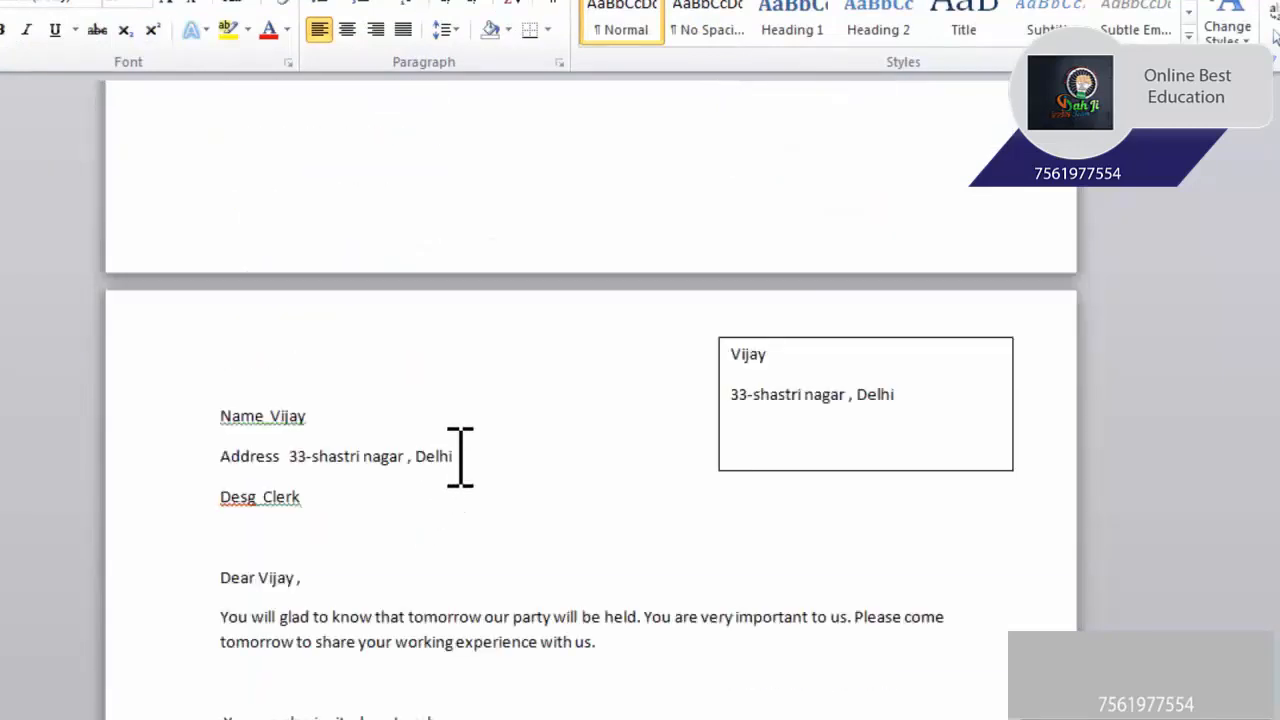
scroll(300, 350, down, 3)
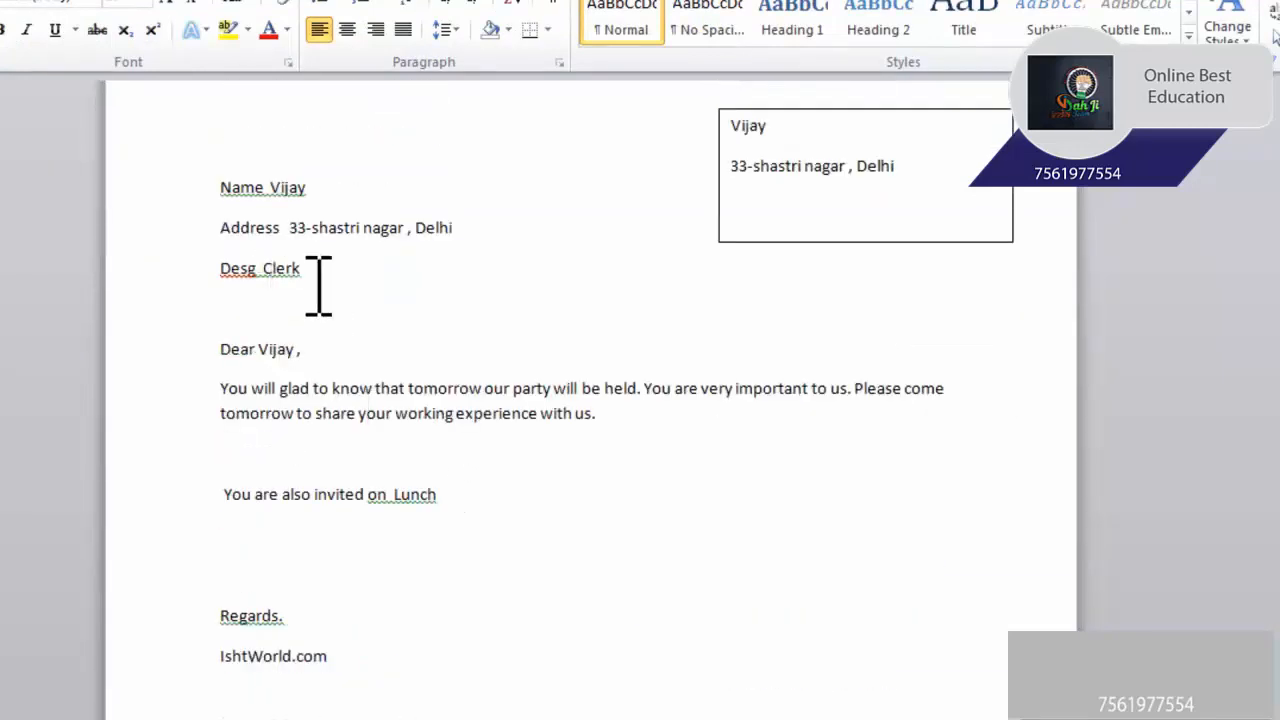
drag(313, 273, 279, 268)
scroll(417, 462, down, 18)
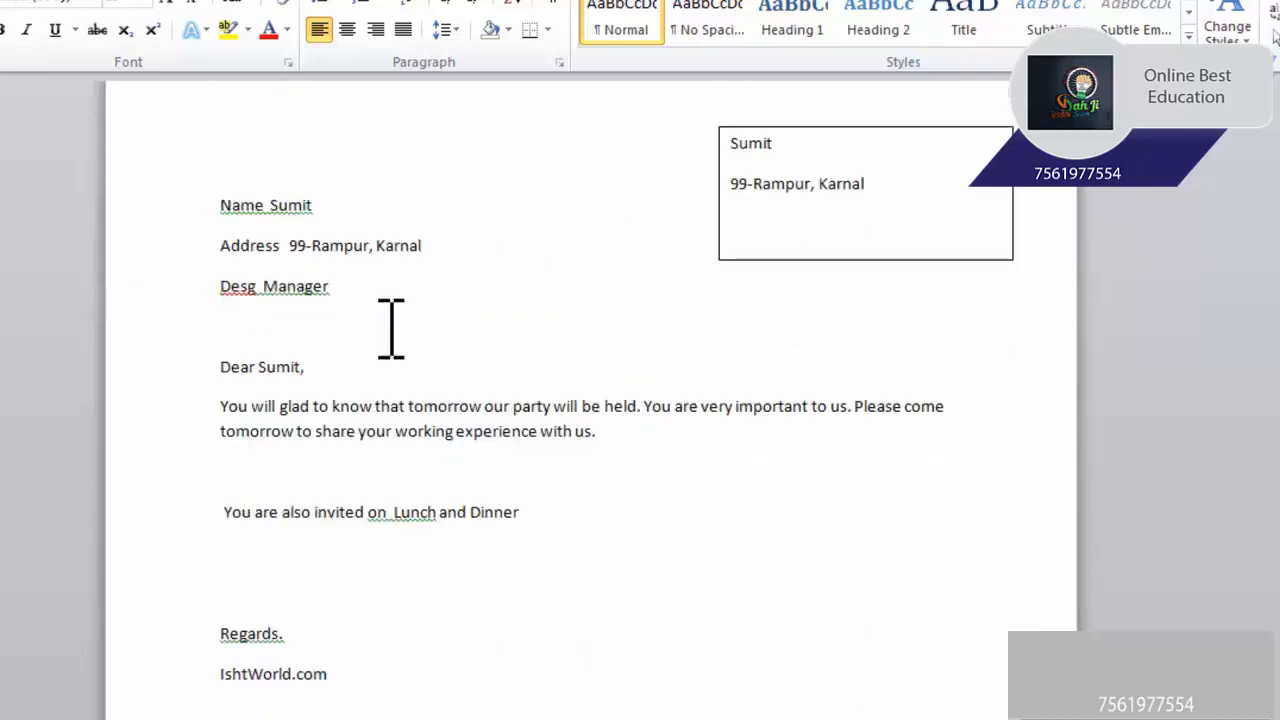
scroll(374, 280, up, 1)
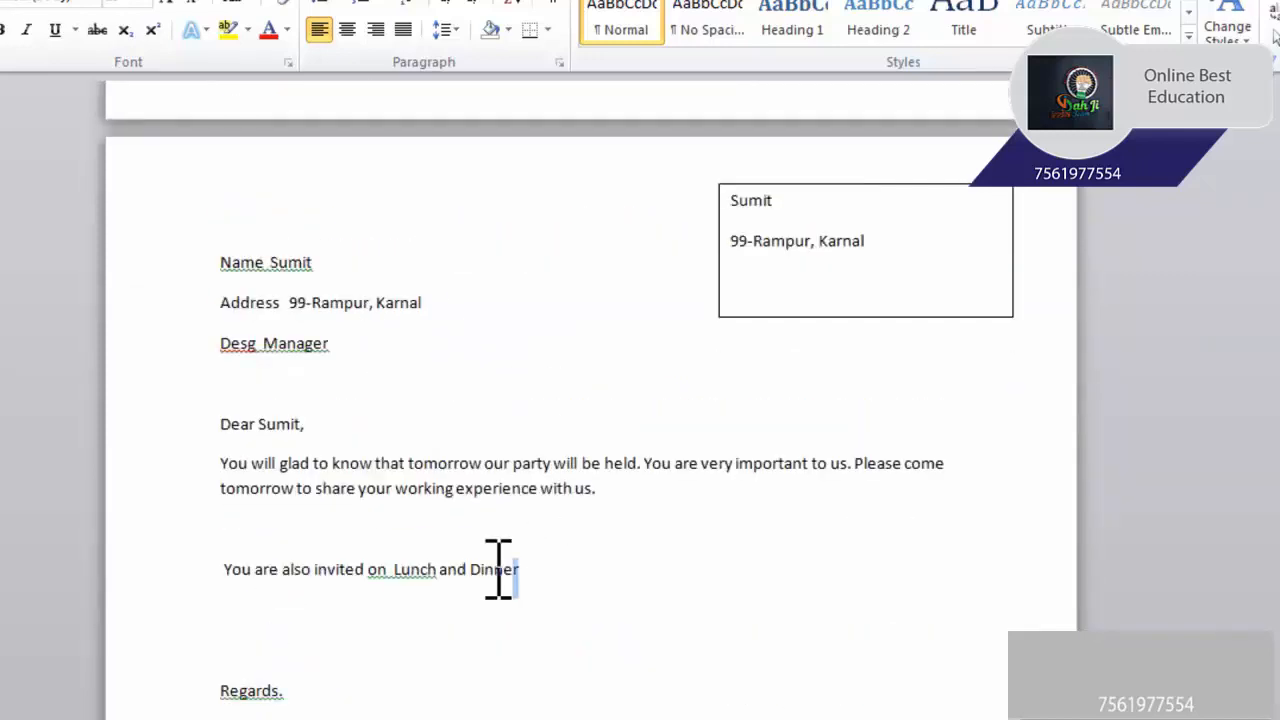
drag(498, 569, 403, 569)
scroll(437, 571, down, 20)
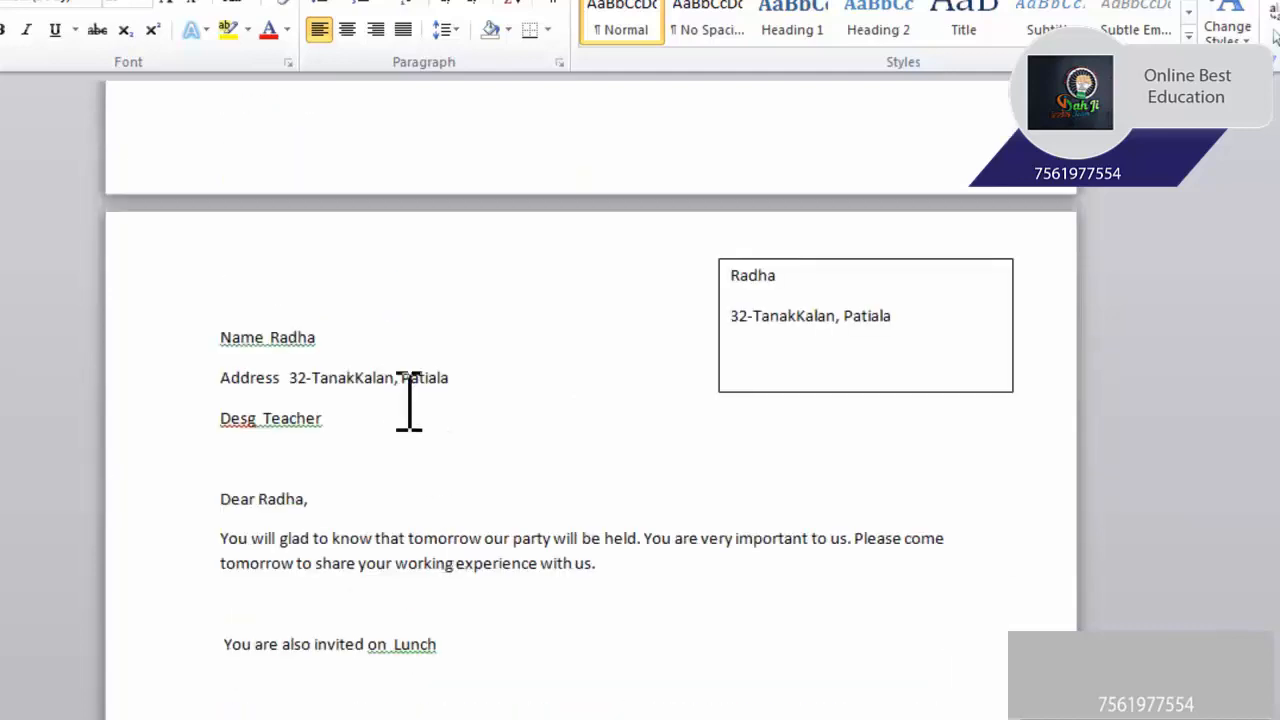
scroll(337, 357, down, 4)
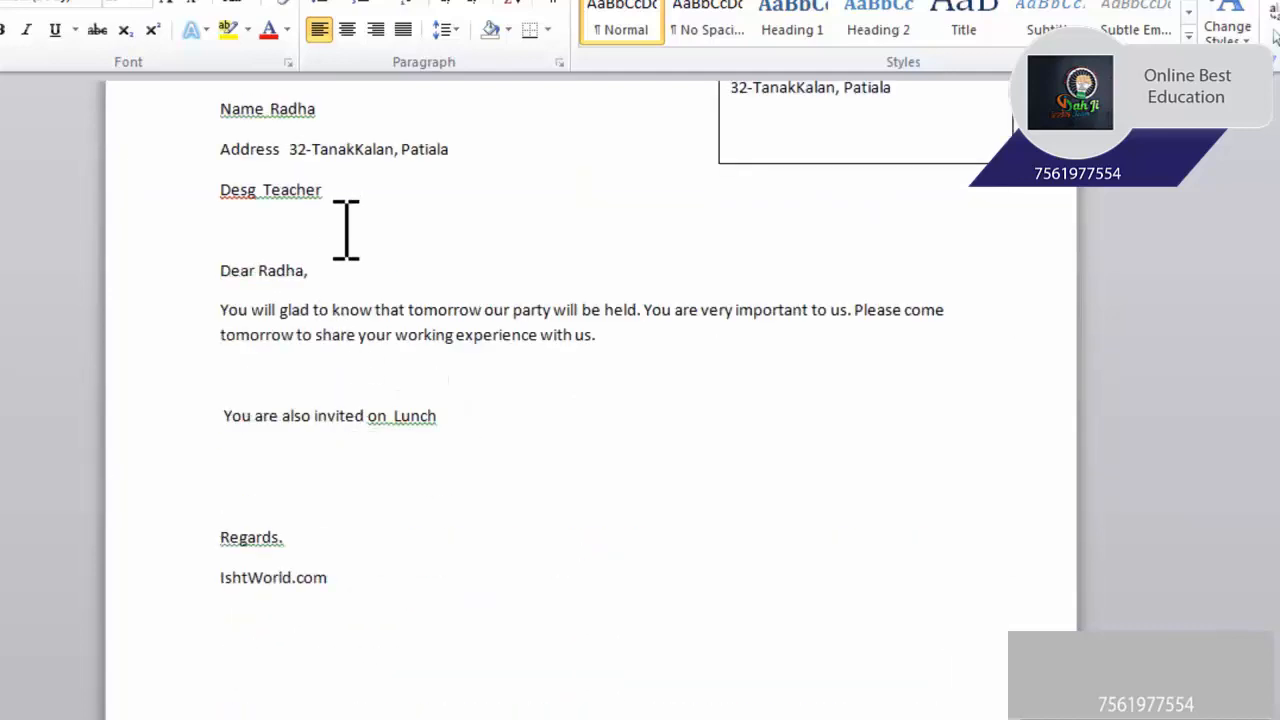
drag(463, 418, 400, 420)
scroll(603, 426, up, 20)
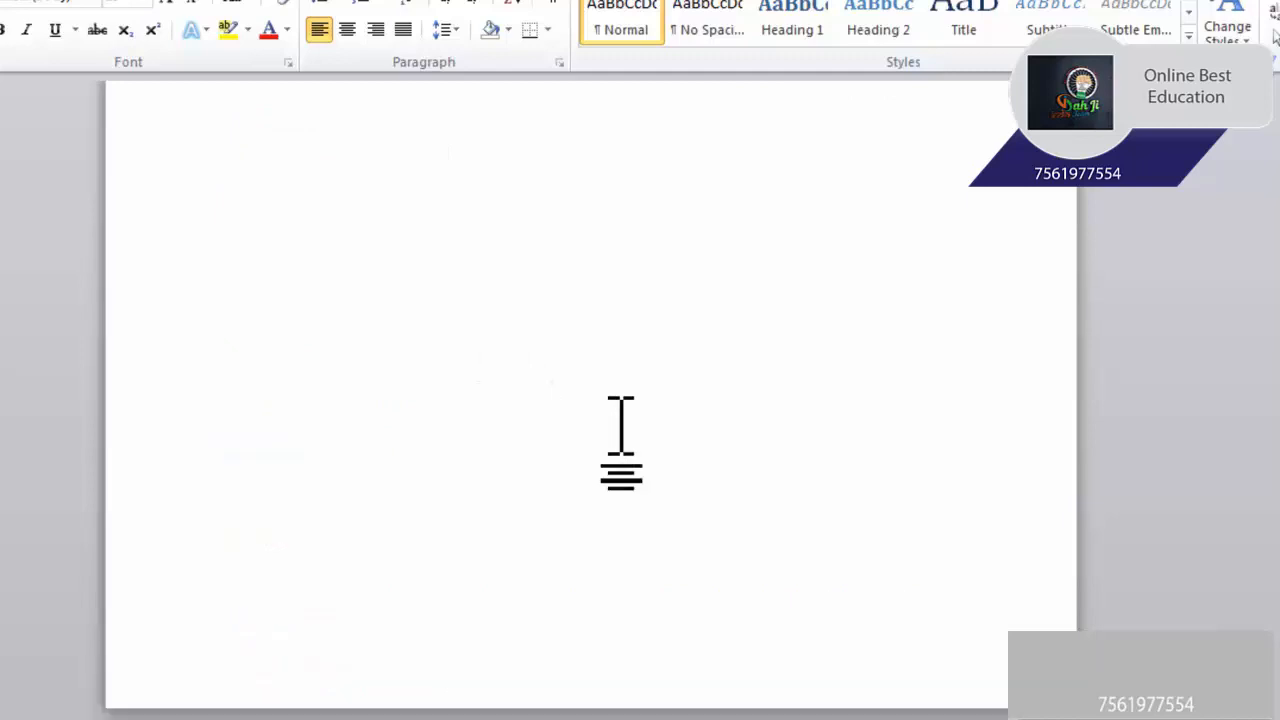
scroll(629, 425, up, 6)
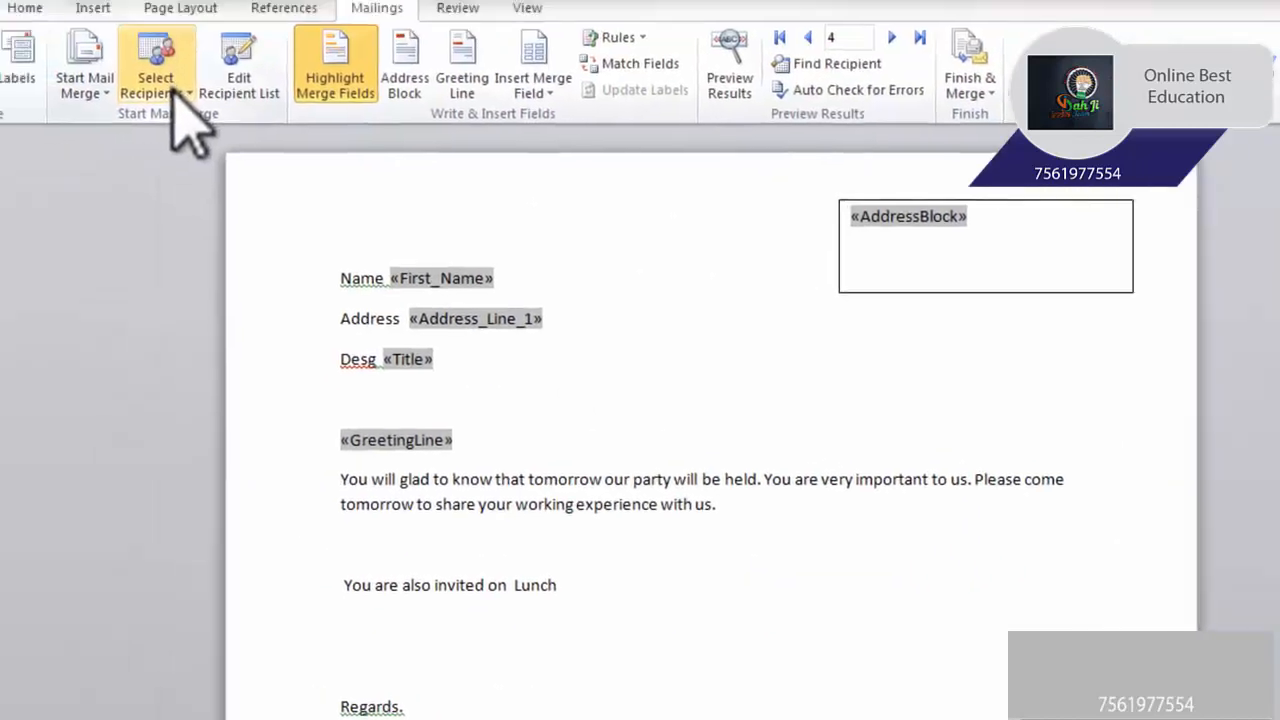
Step: Start a new typed recipient list for the letter and open its column customization with the Title field selected
click(50, 40)
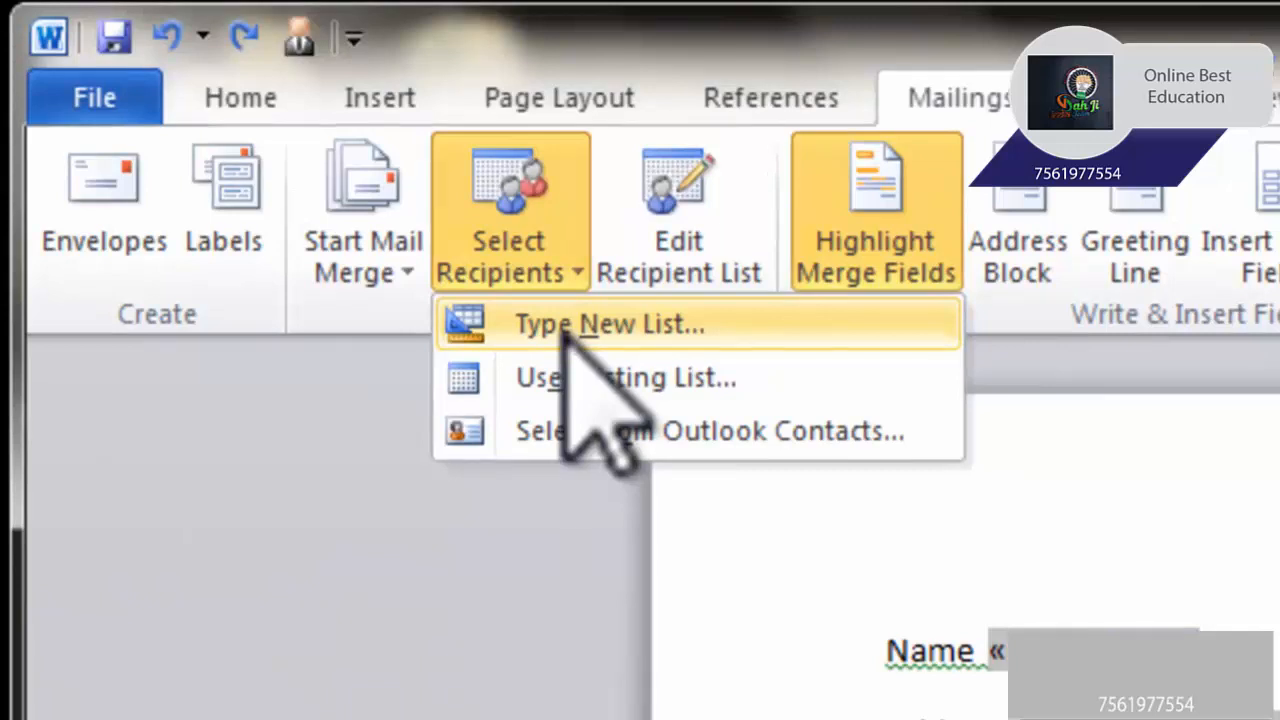
click(562, 330)
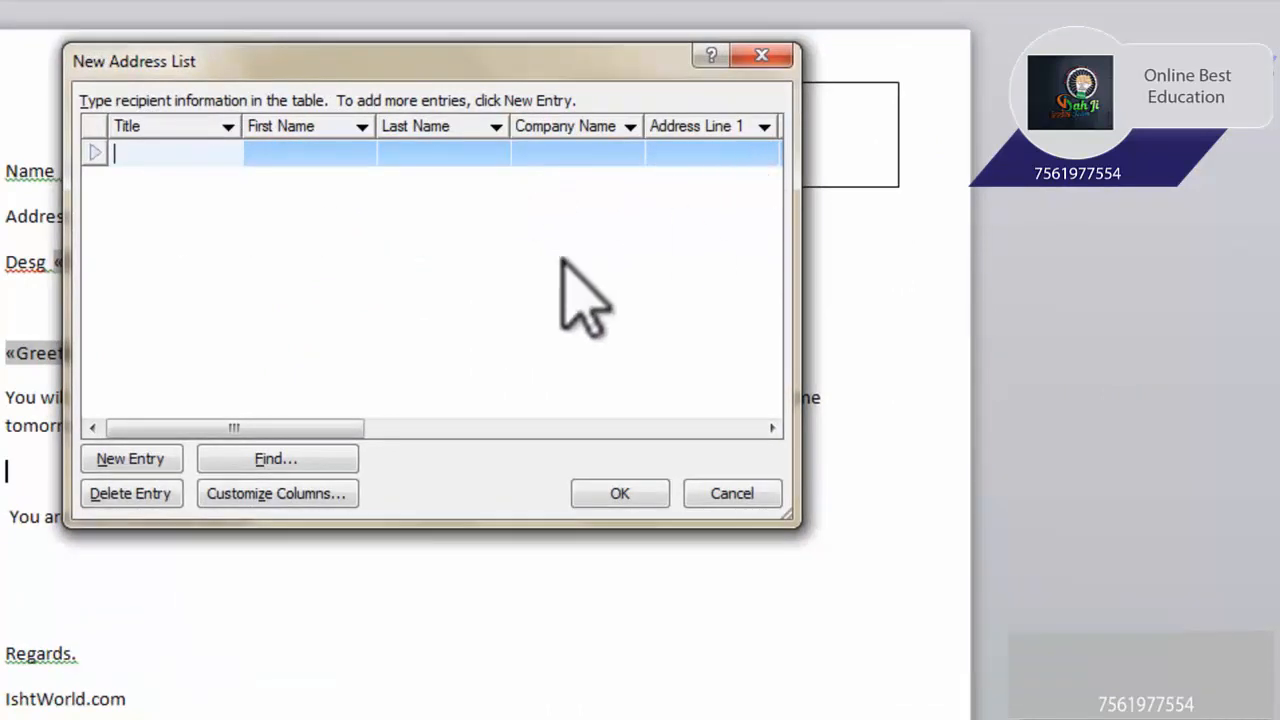
click(239, 489)
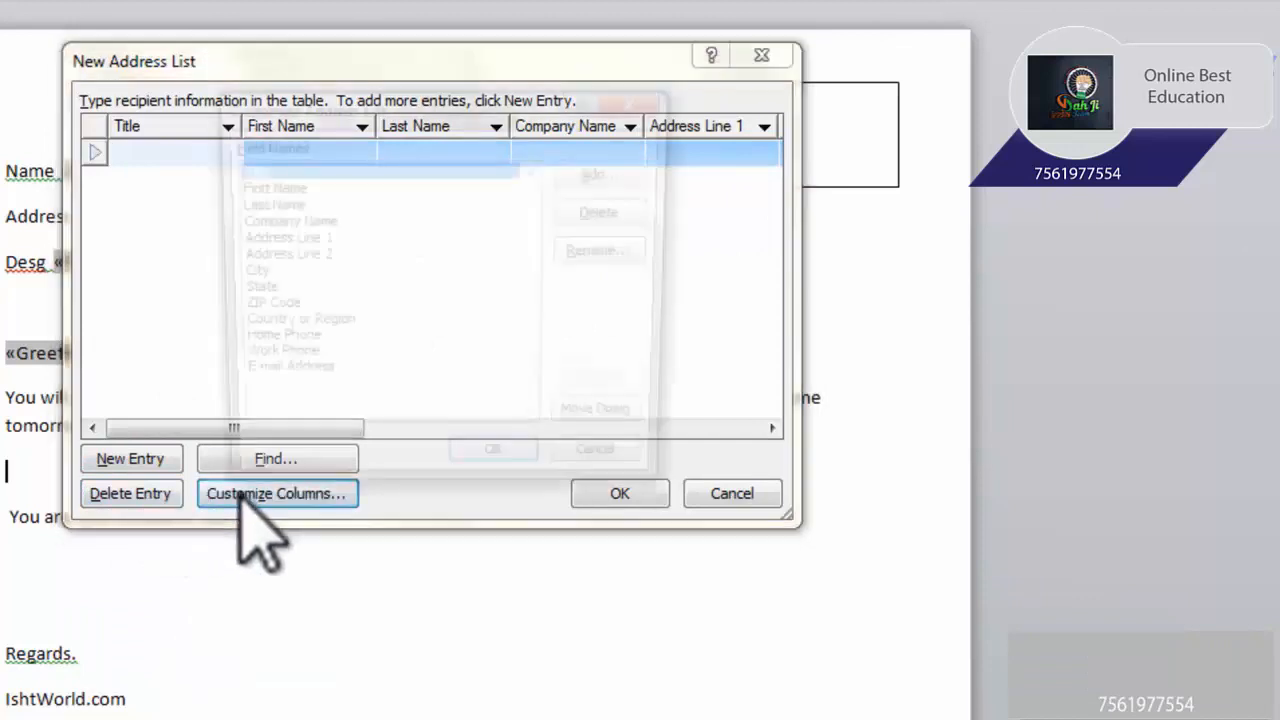
click(240, 203)
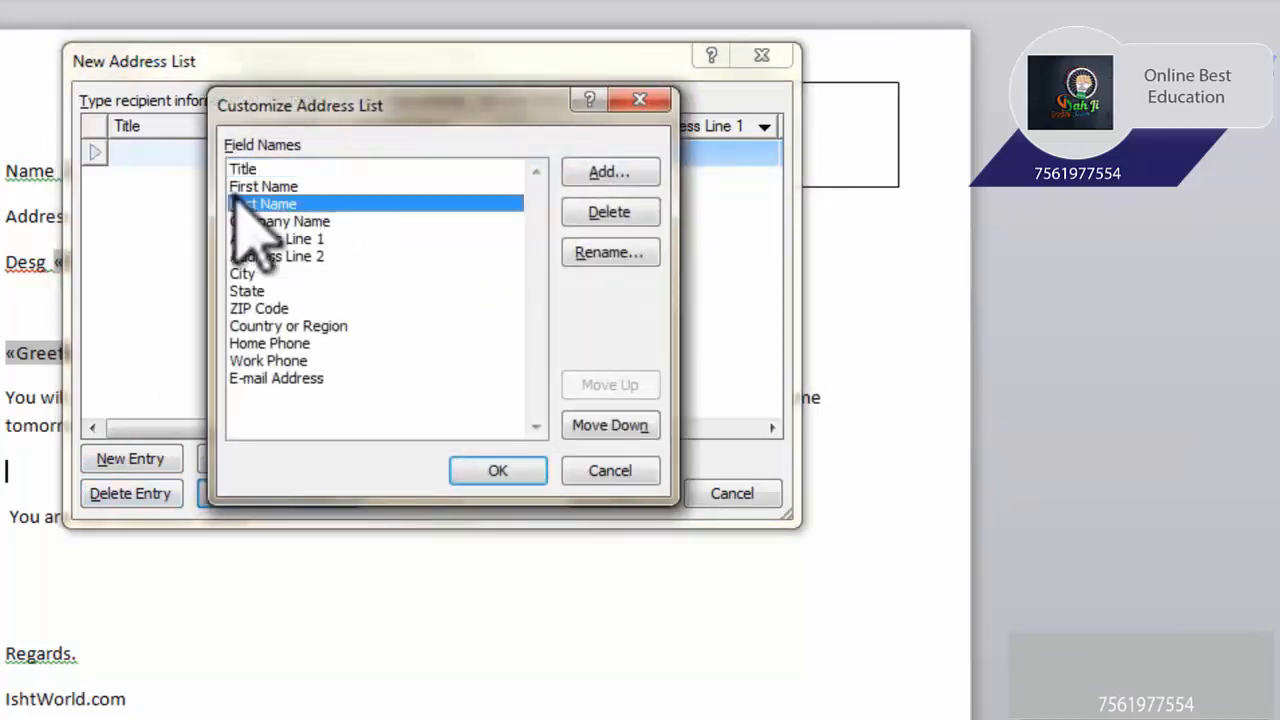
click(258, 239)
click(265, 308)
click(264, 168)
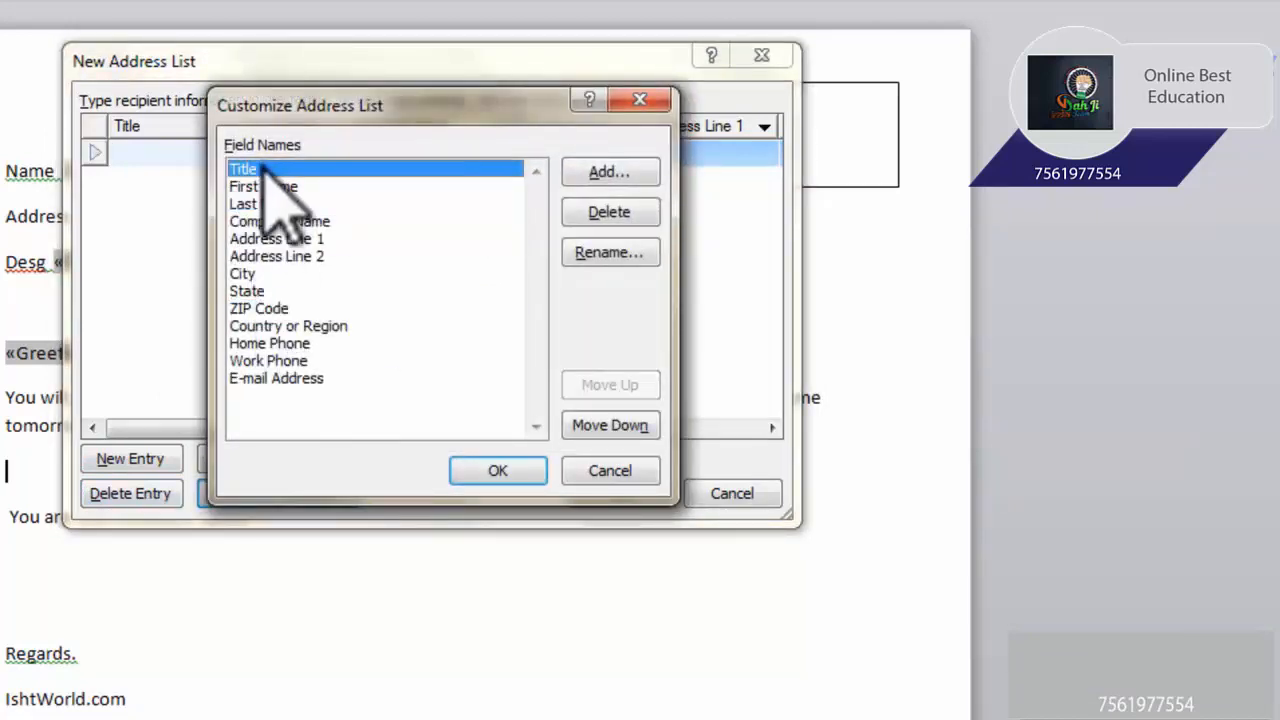
Step: Delete all default fields from the new address list, from Title through E-mail Address
click(609, 214)
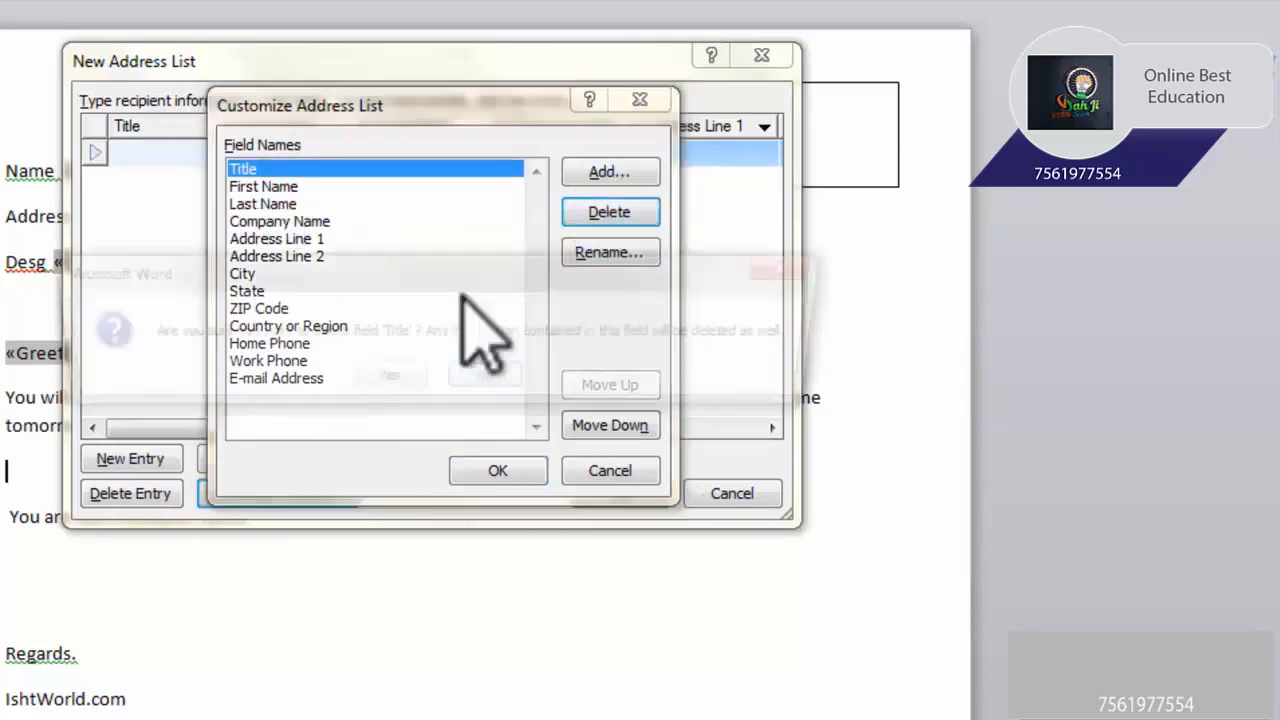
click(384, 381)
click(612, 212)
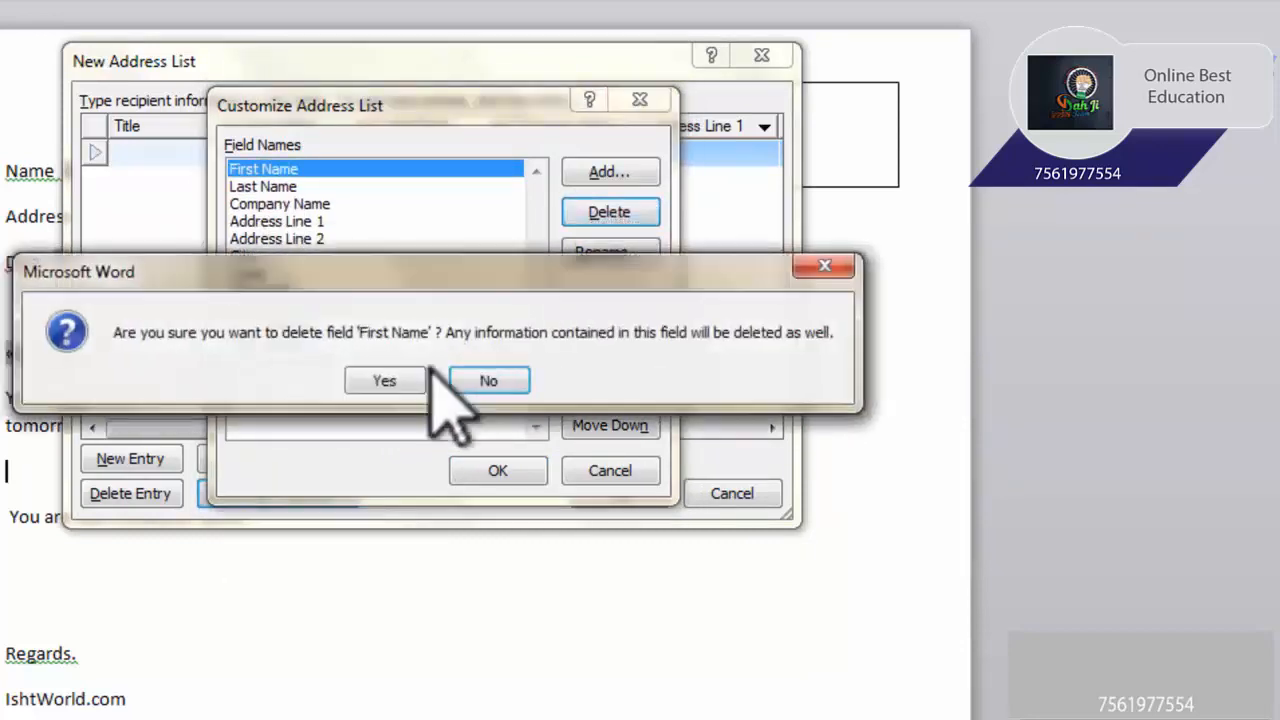
click(386, 380)
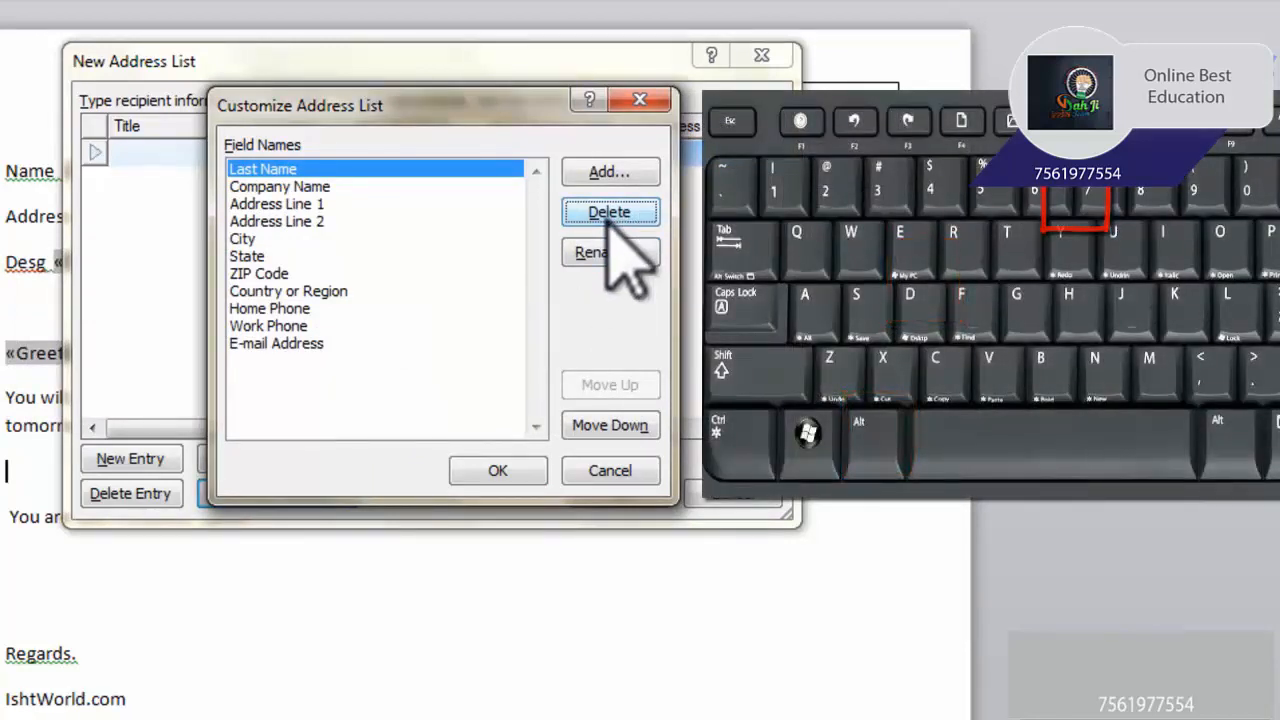
key(alt+d)
key(y)
key(alt+d)
key(y)
key(alt+d)
key(y)
key(alt+d)
key(y)
key(alt+d)
key(y)
key(alt+d)
key(y)
key(alt+d)
key(y)
key(alt+d)
key(y)
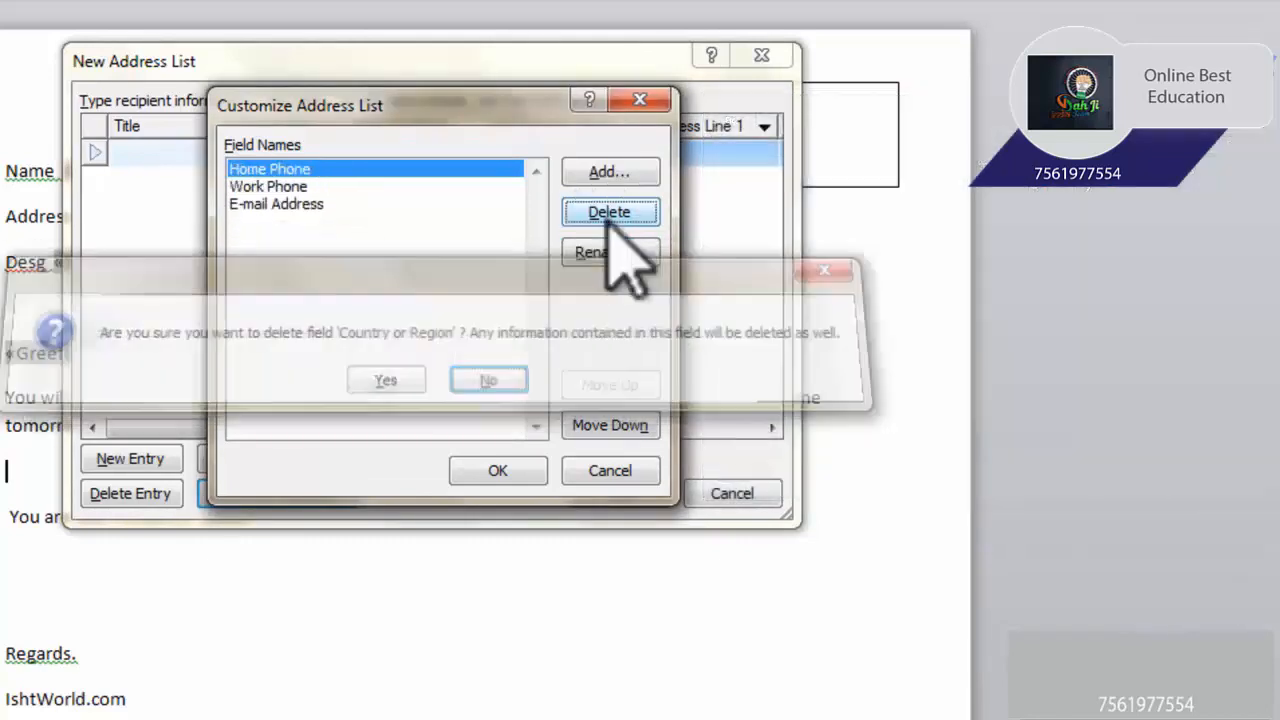
key(alt+d)
key(y)
key(alt+d)
key(y)
key(alt+d)
key(y)
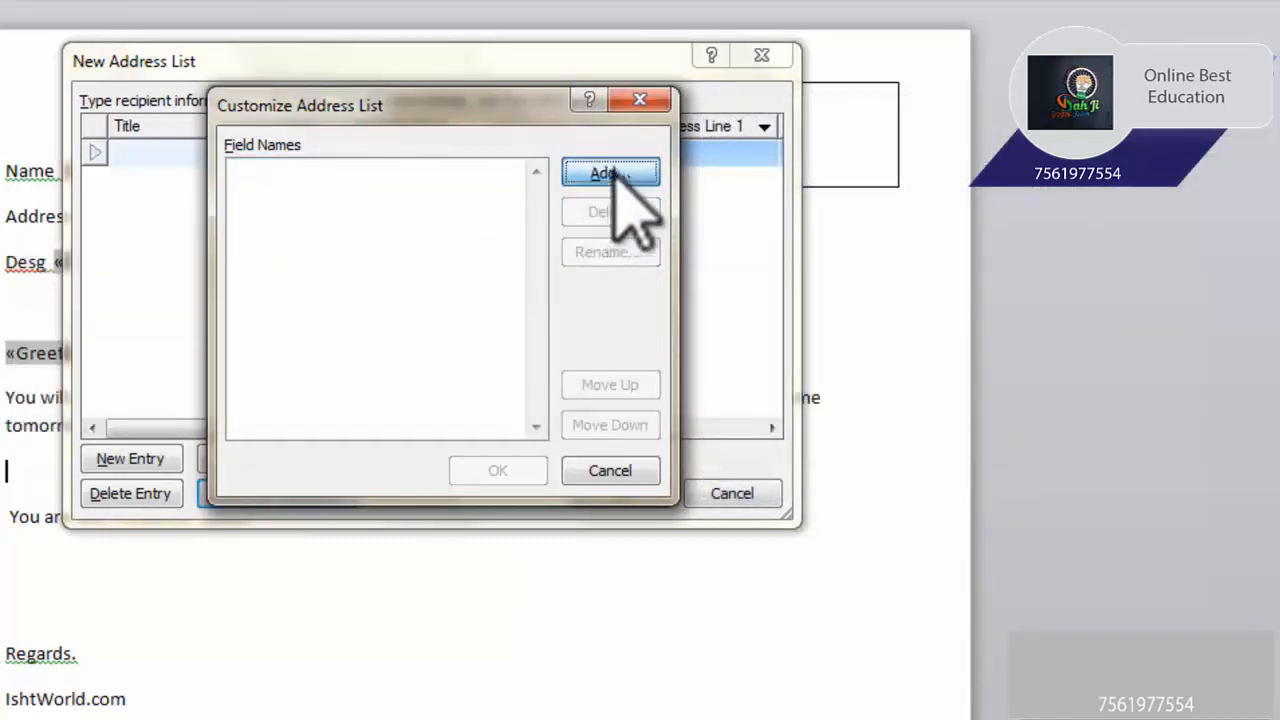
Step: Add a custom field called "name" to the address list
click(615, 178)
text(name)
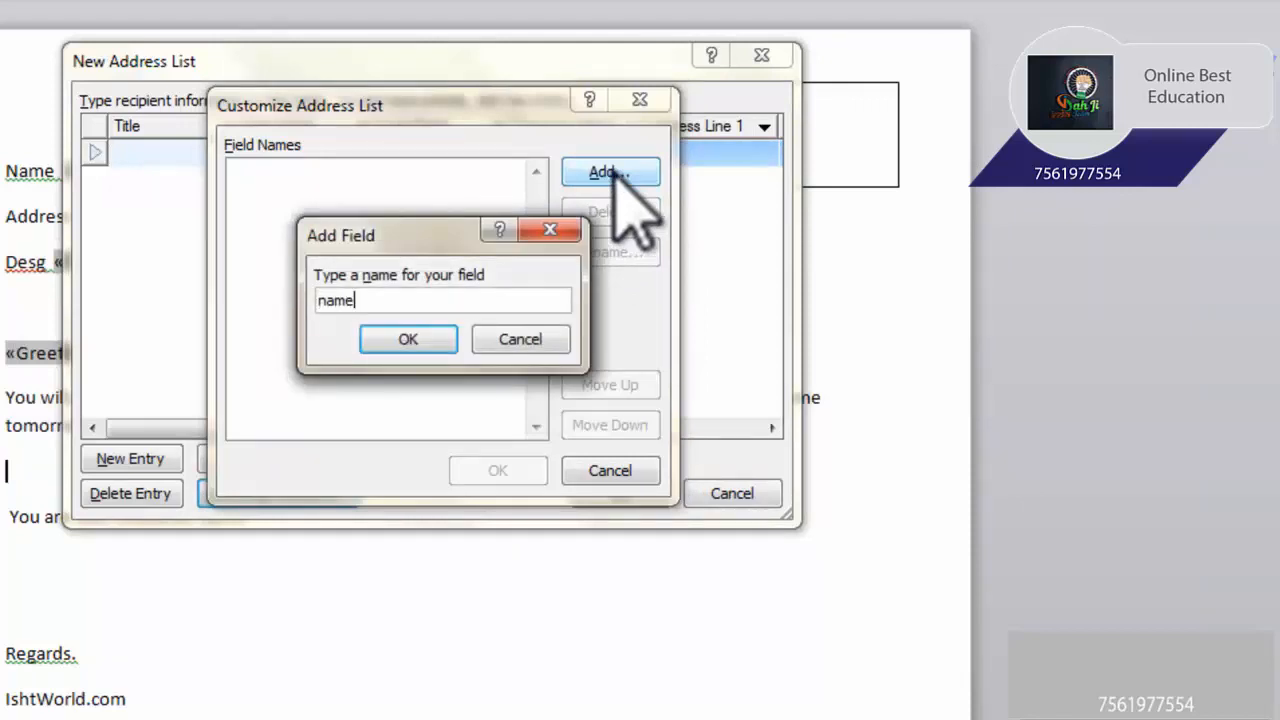
key(Return)
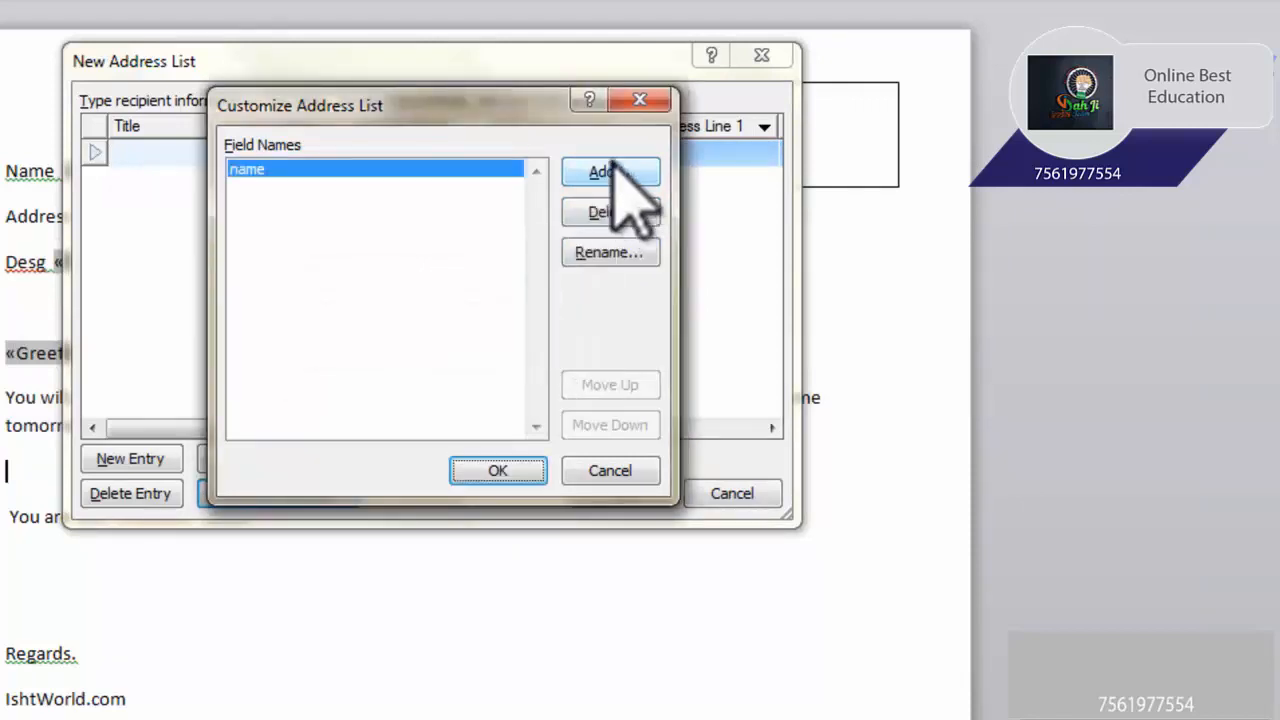
Step: Add a custom field called "address" to the address list and apply the customized columns
click(615, 176)
text(address)
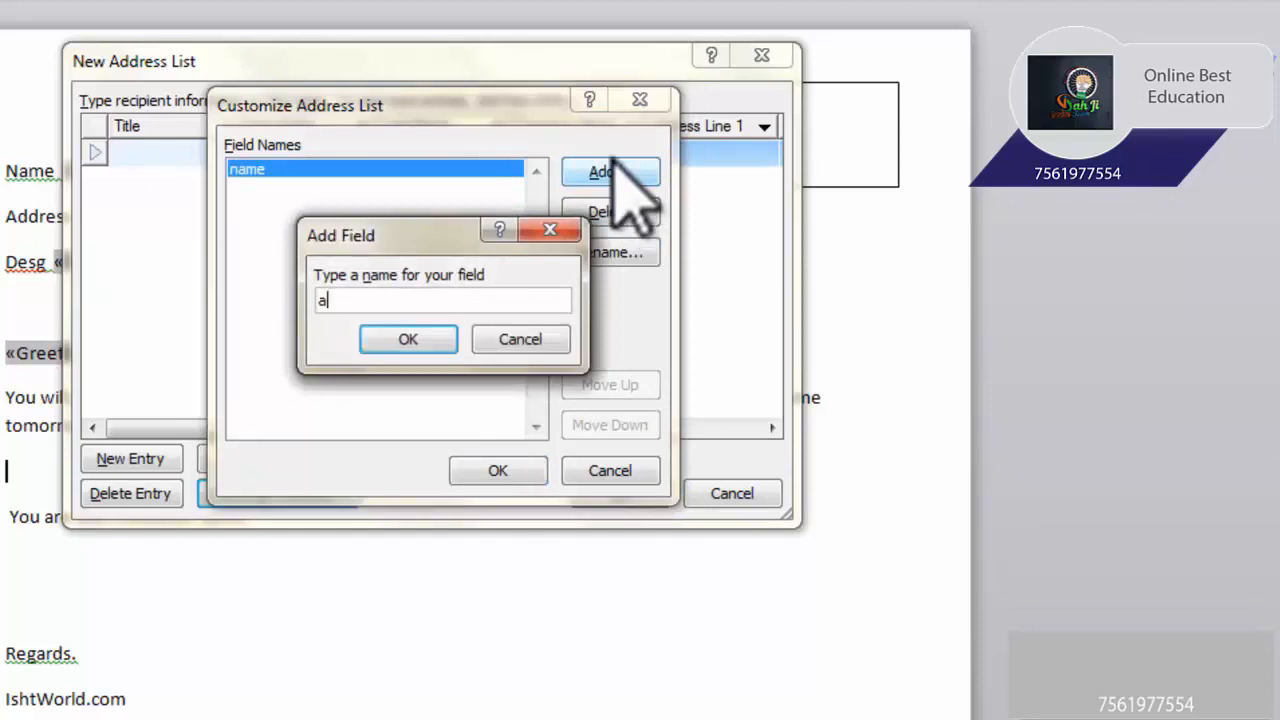
click(430, 337)
click(497, 470)
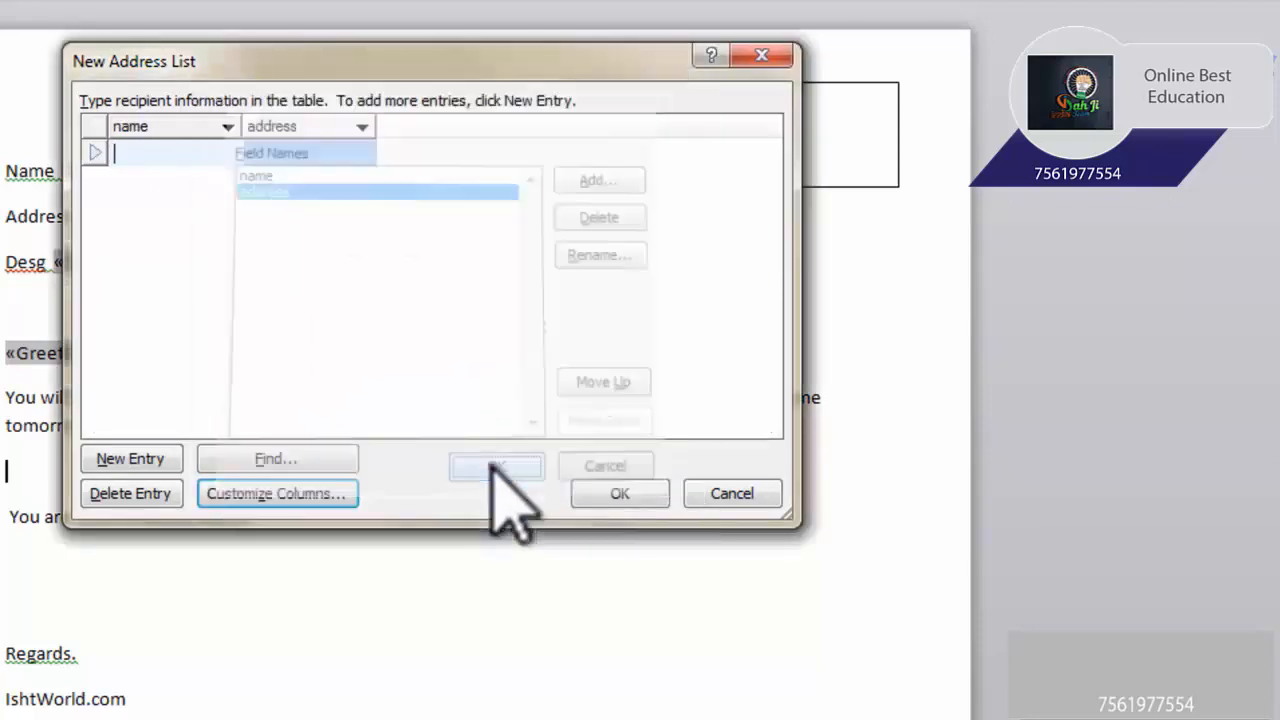
Step: Fill in the first recipient's name and set the address to Ambala
click(295, 160)
click(201, 168)
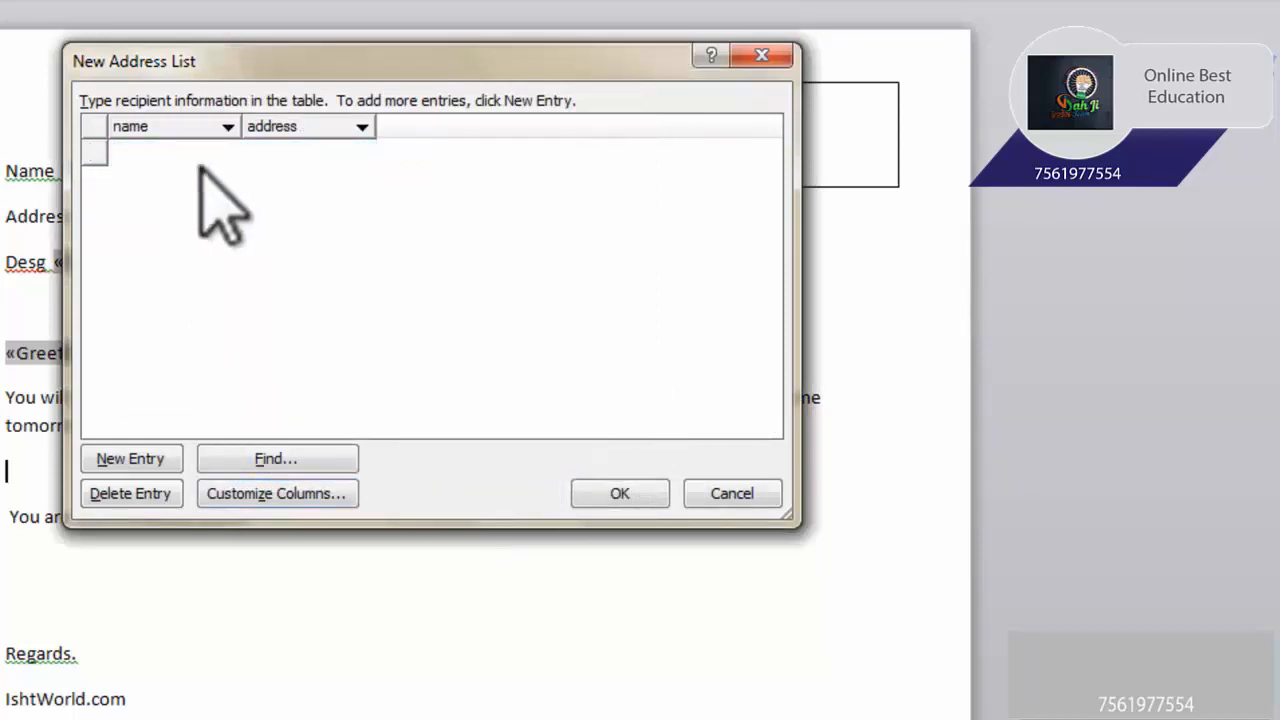
click(277, 152)
click(197, 155)
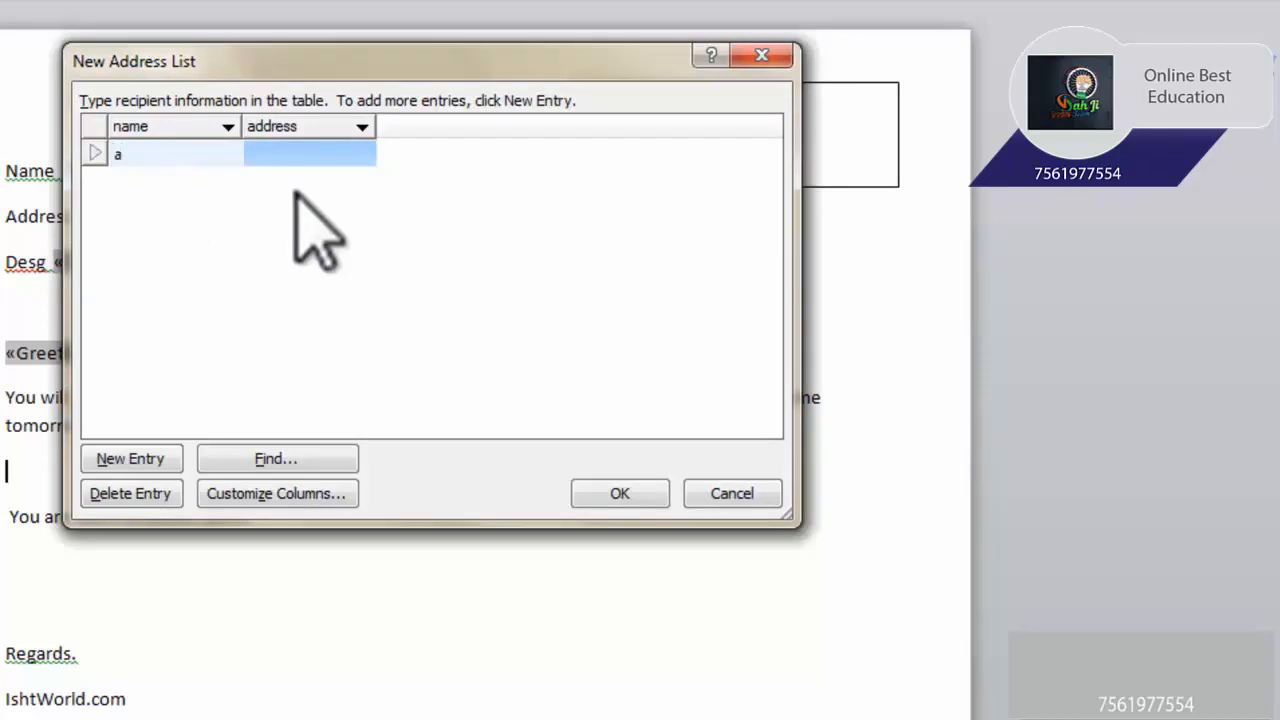
key(Tab)
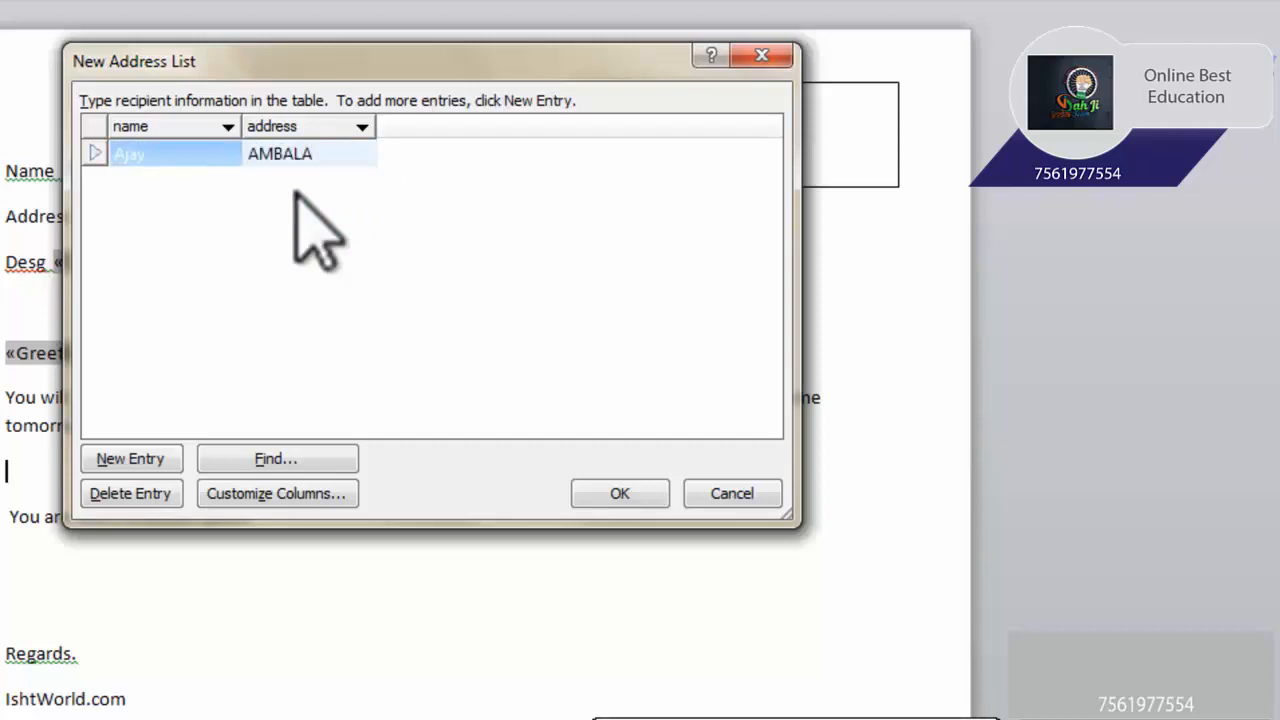
Step: Add two more recipients with their names, one with the address Karnal and one with Delhi
click(130, 456)
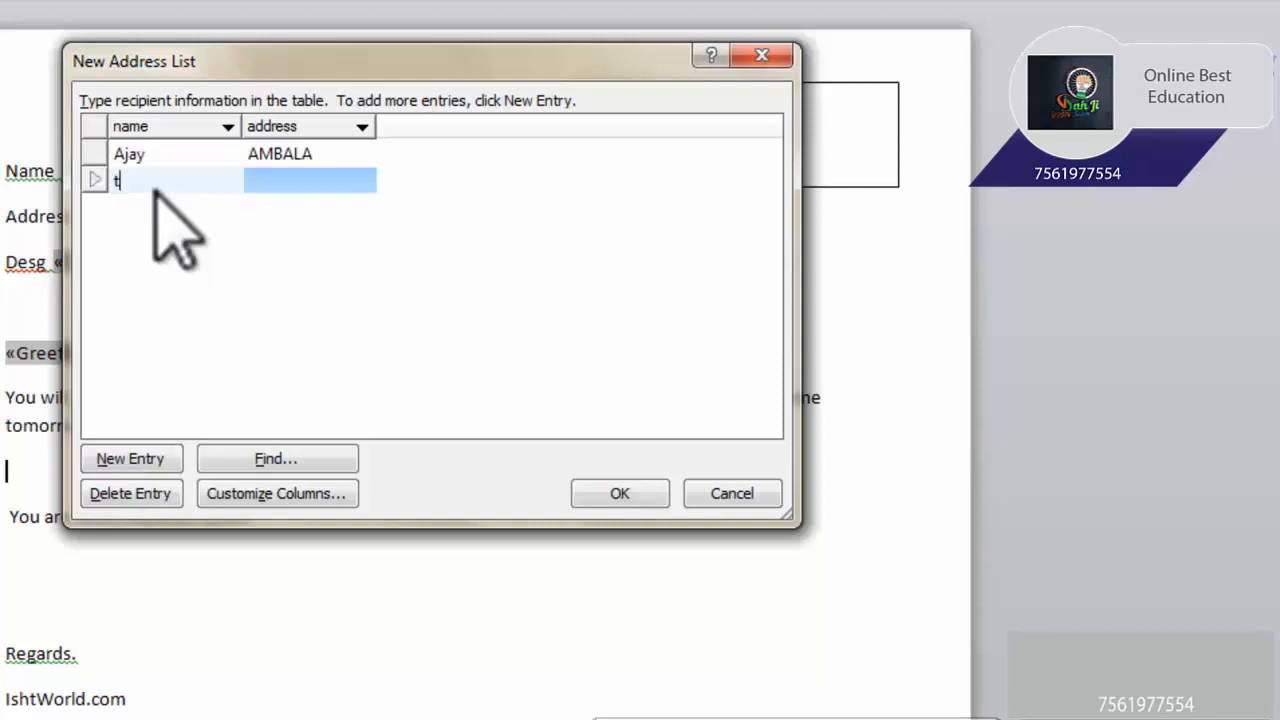
text(Ravi)
key(Tab)
text(Karnal)
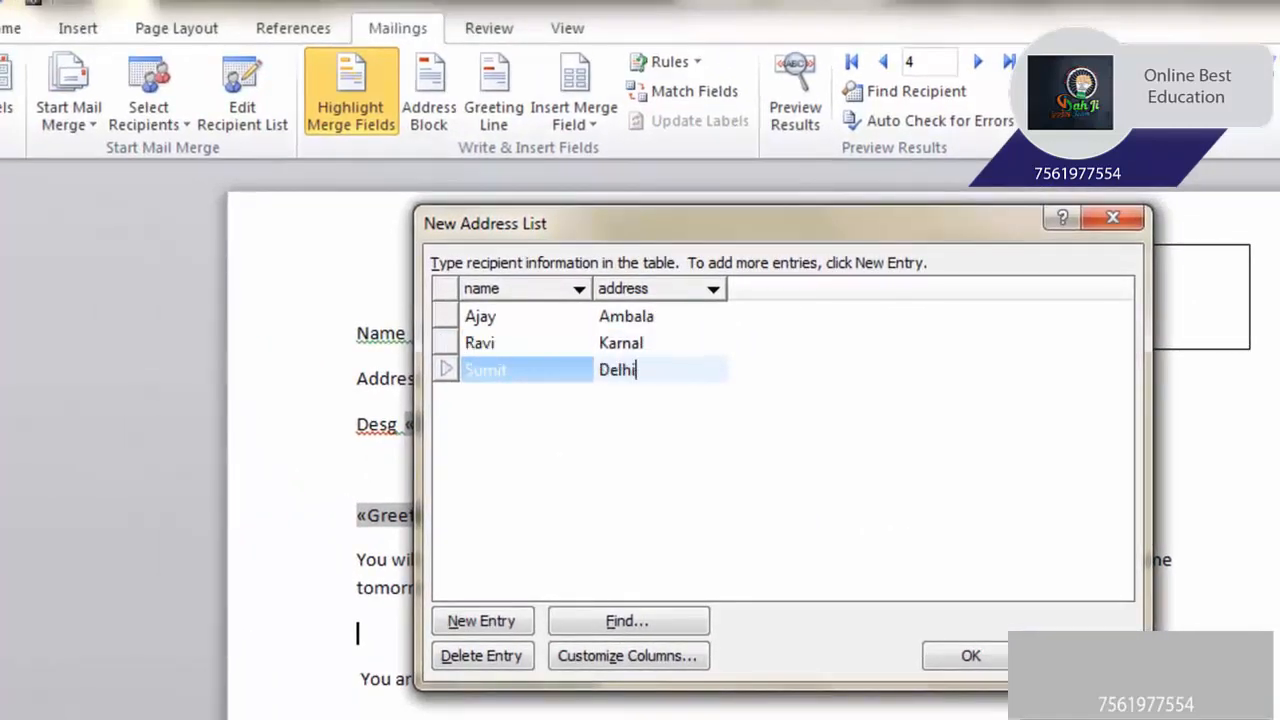
Step: Accept the recipient entries and save the address list in the My Data Sources folder
click(966, 655)
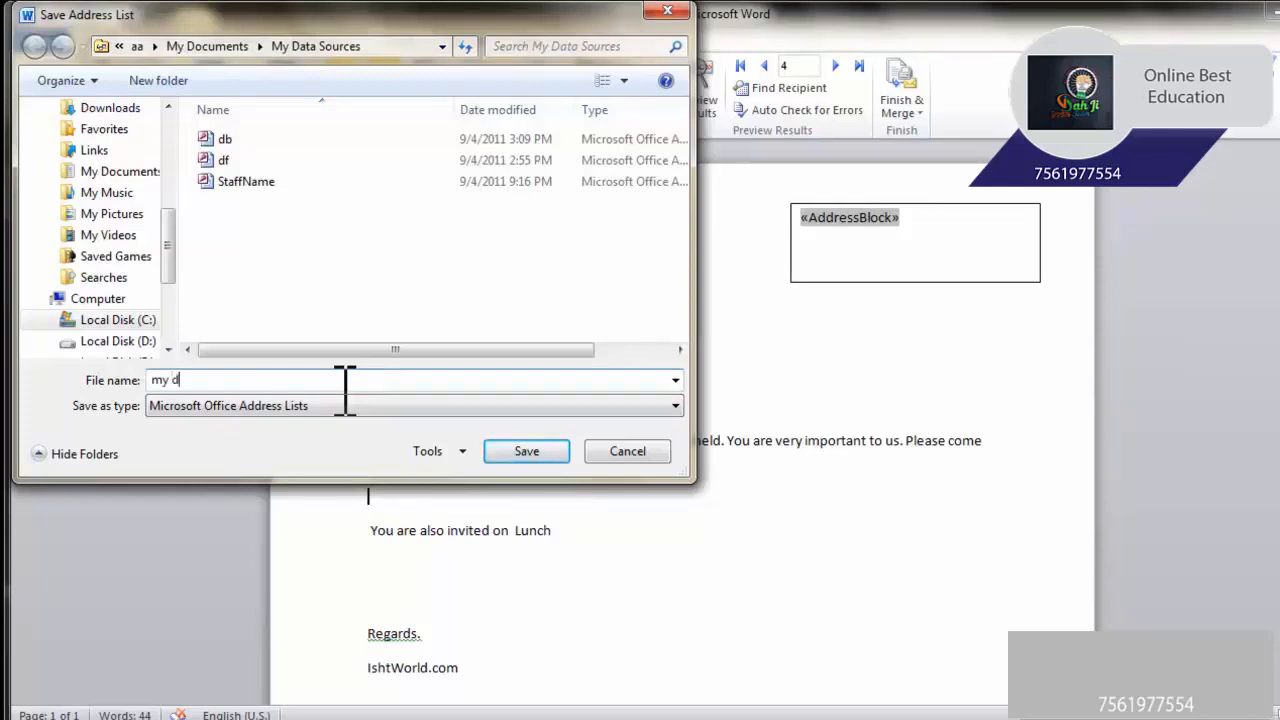
key(Return)
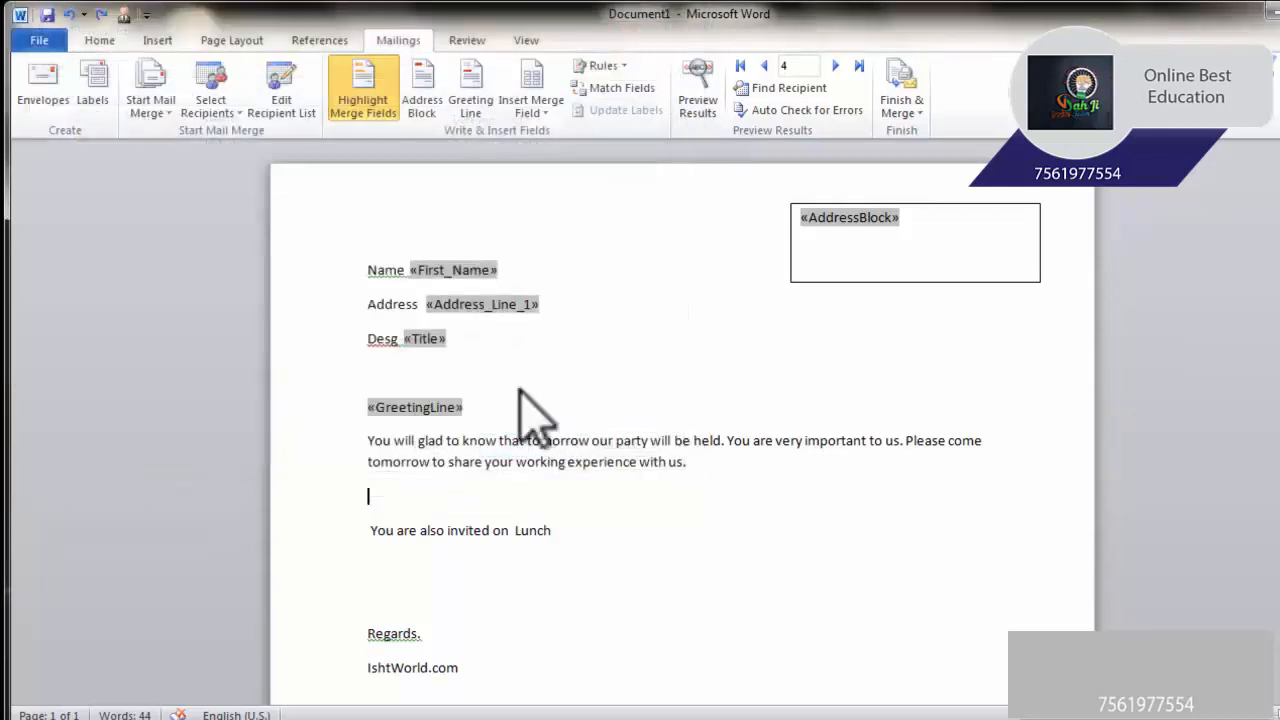
click(776, 438)
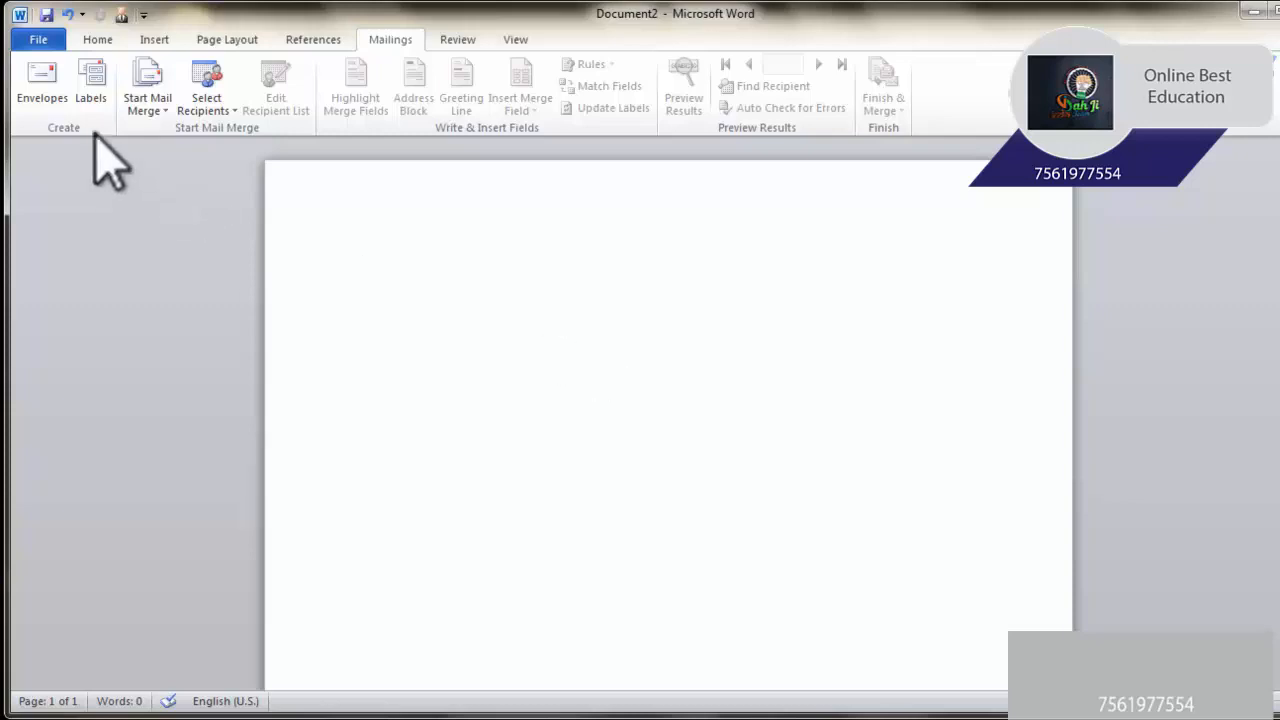
Step: Create an envelope in the blank document with the Abc and Co. delivery address and the IshtWorld.com return address
click(42, 90)
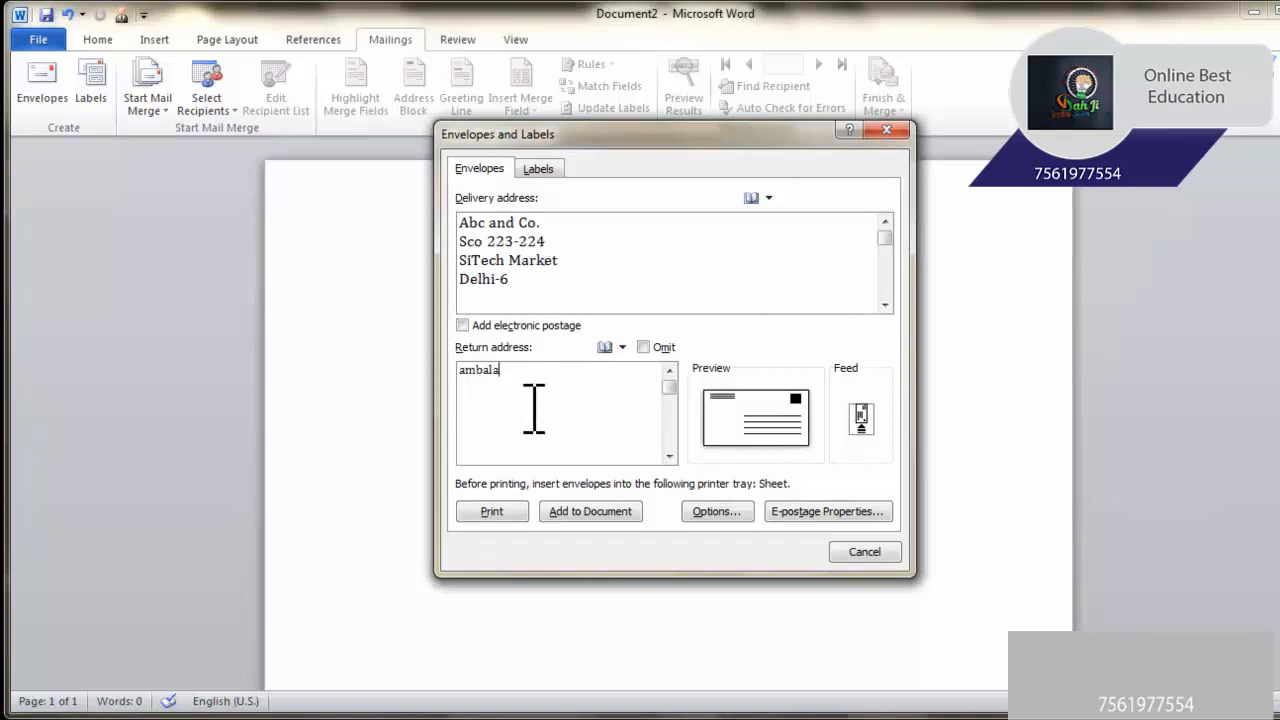
drag(486, 380, 459, 371)
text(IshtWorld.com Ambala Haryana India)
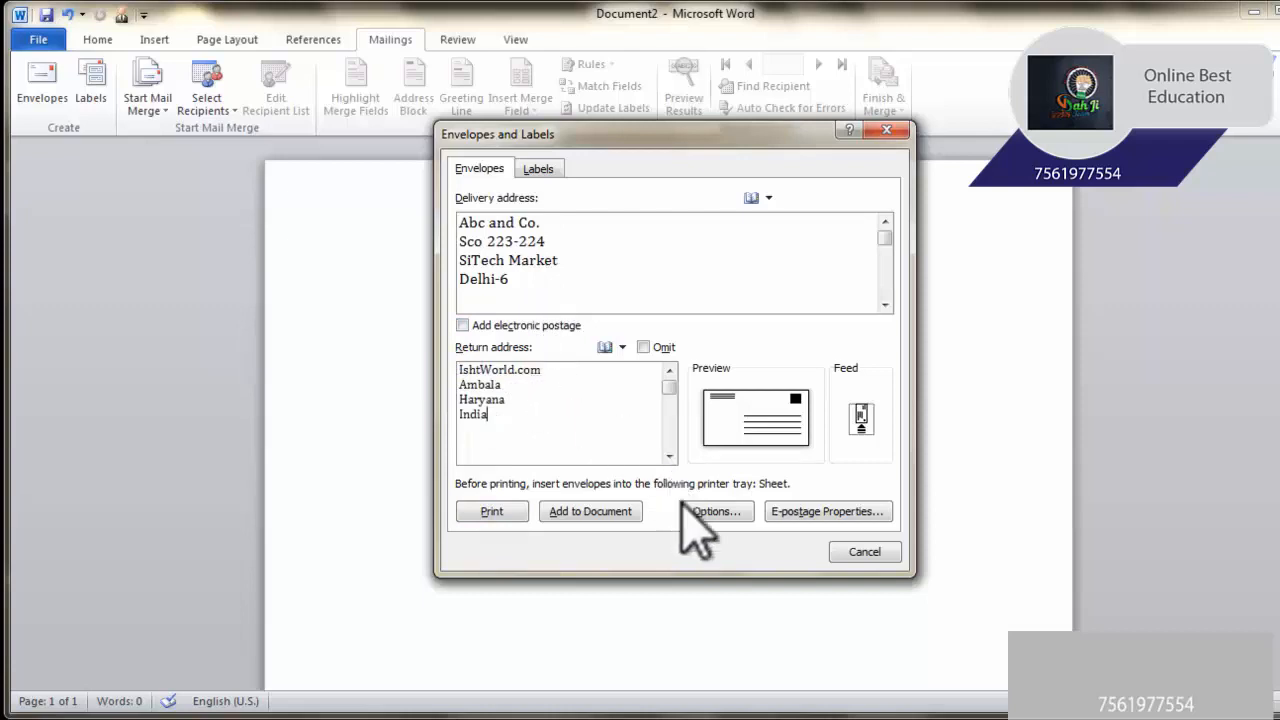
Step: Open the envelope options, try sizes 9 and 10, and set the envelope size to Size 6 3/4 (3 5/8 x 6 1/2 in)
click(714, 512)
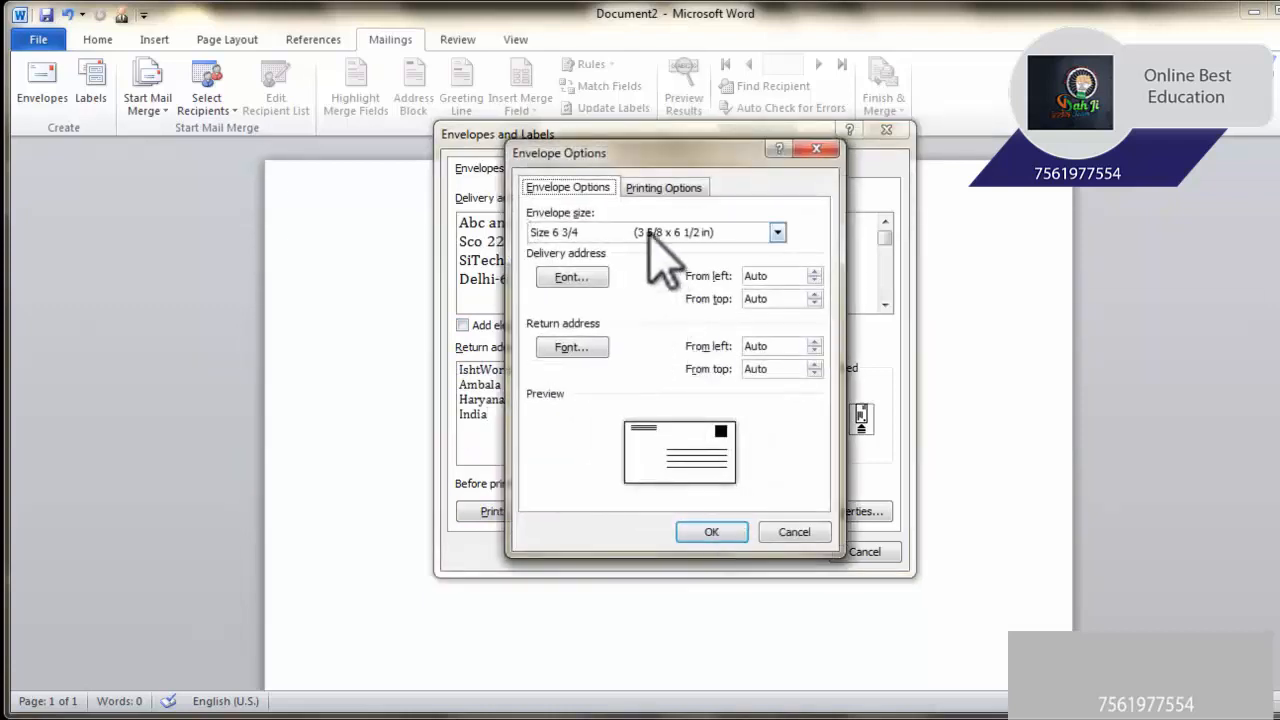
click(606, 236)
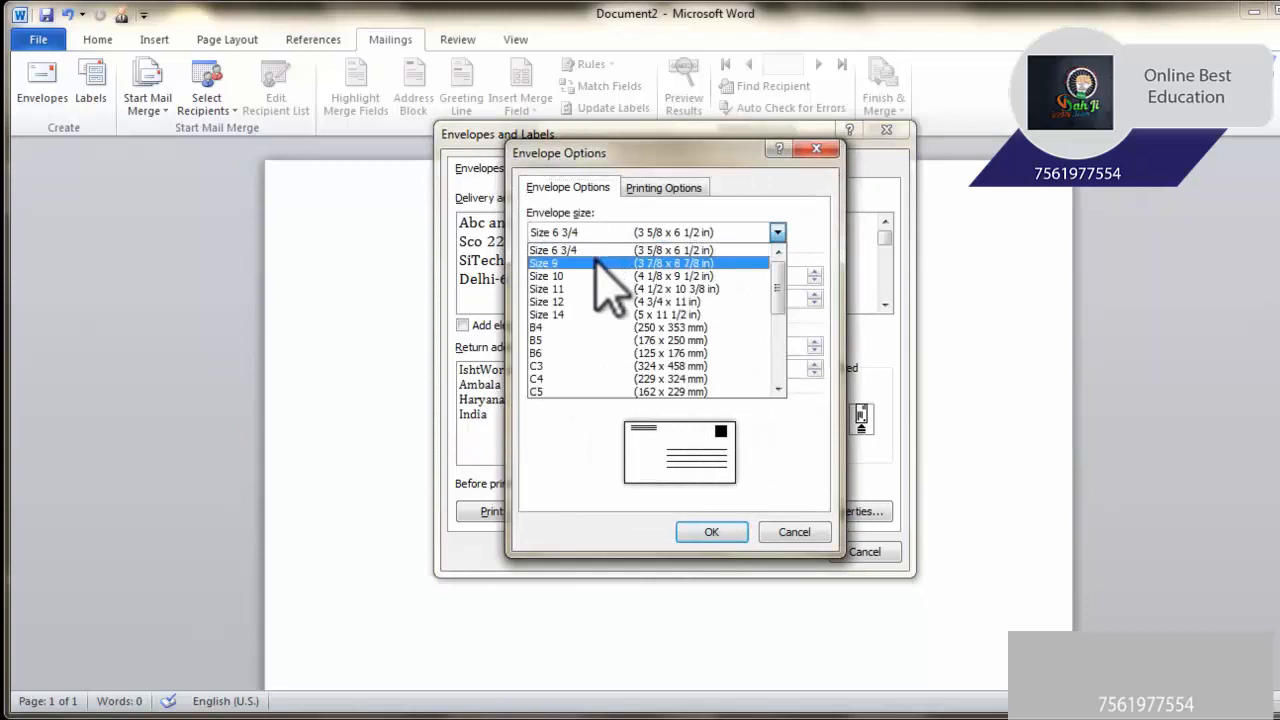
click(630, 263)
click(643, 236)
click(625, 275)
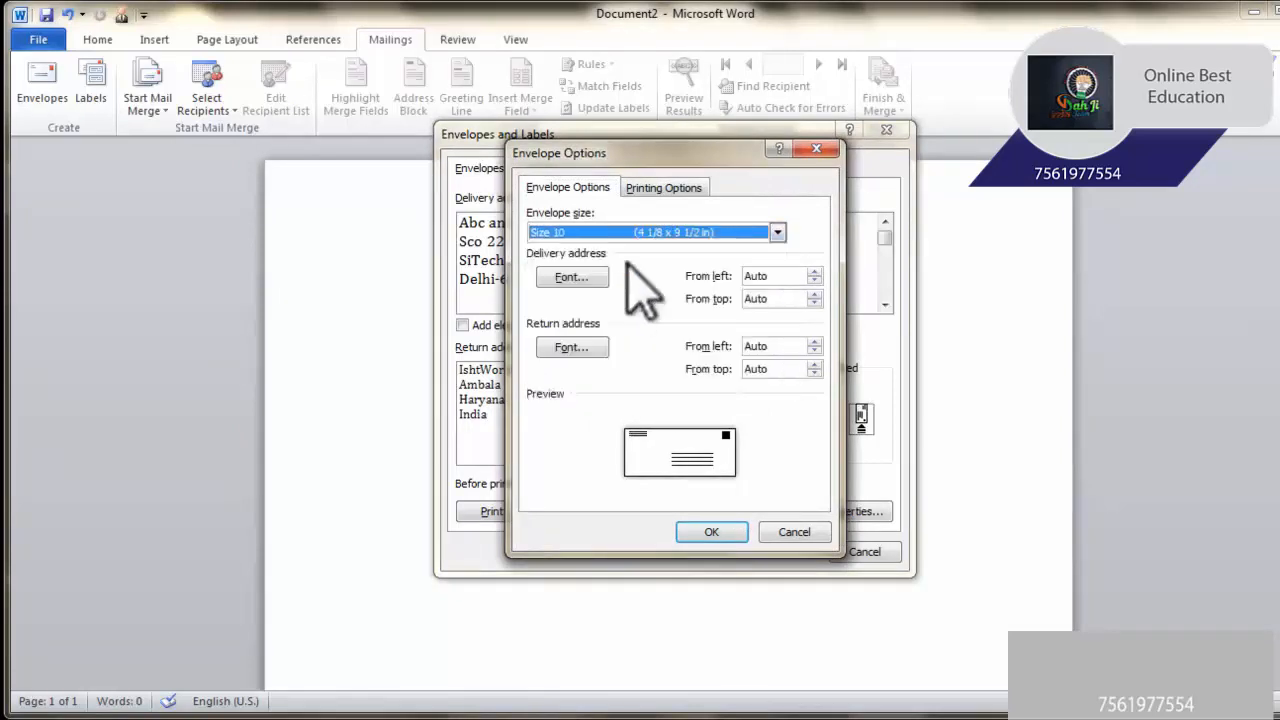
click(651, 232)
click(650, 250)
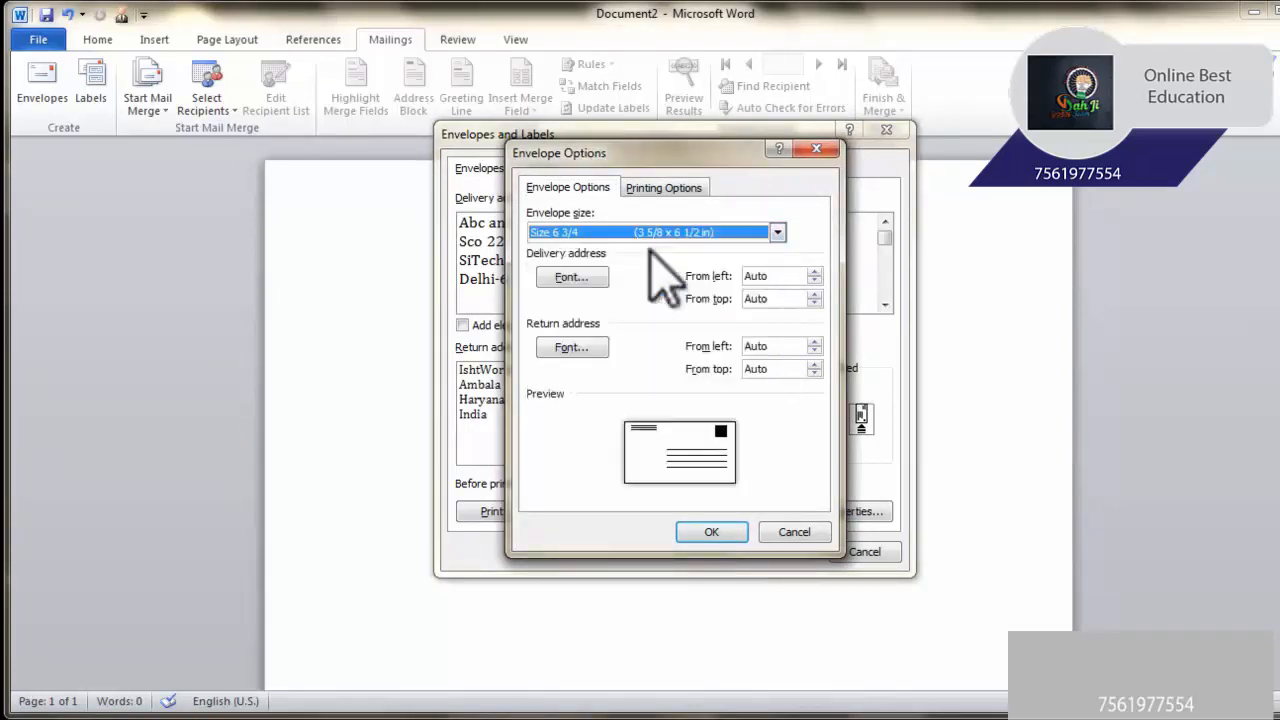
Step: Set the envelope's delivery address font to Aharoni
click(570, 278)
click(510, 254)
click(514, 268)
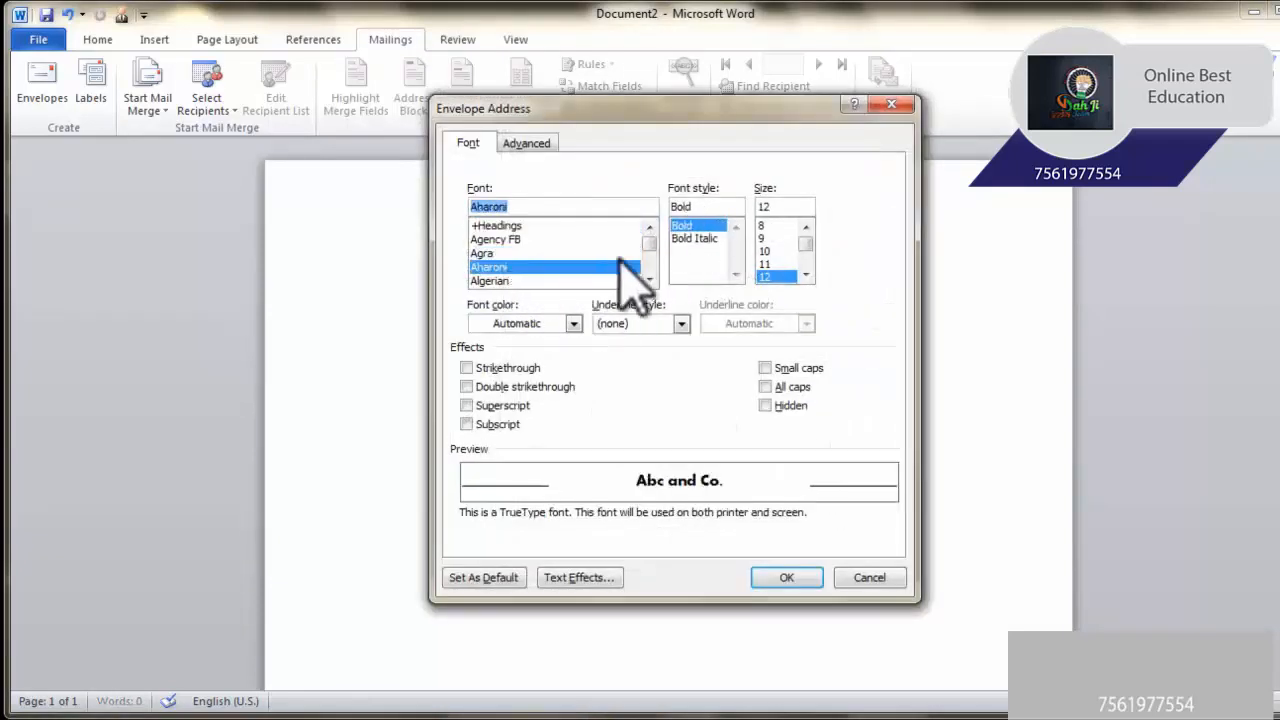
click(786, 578)
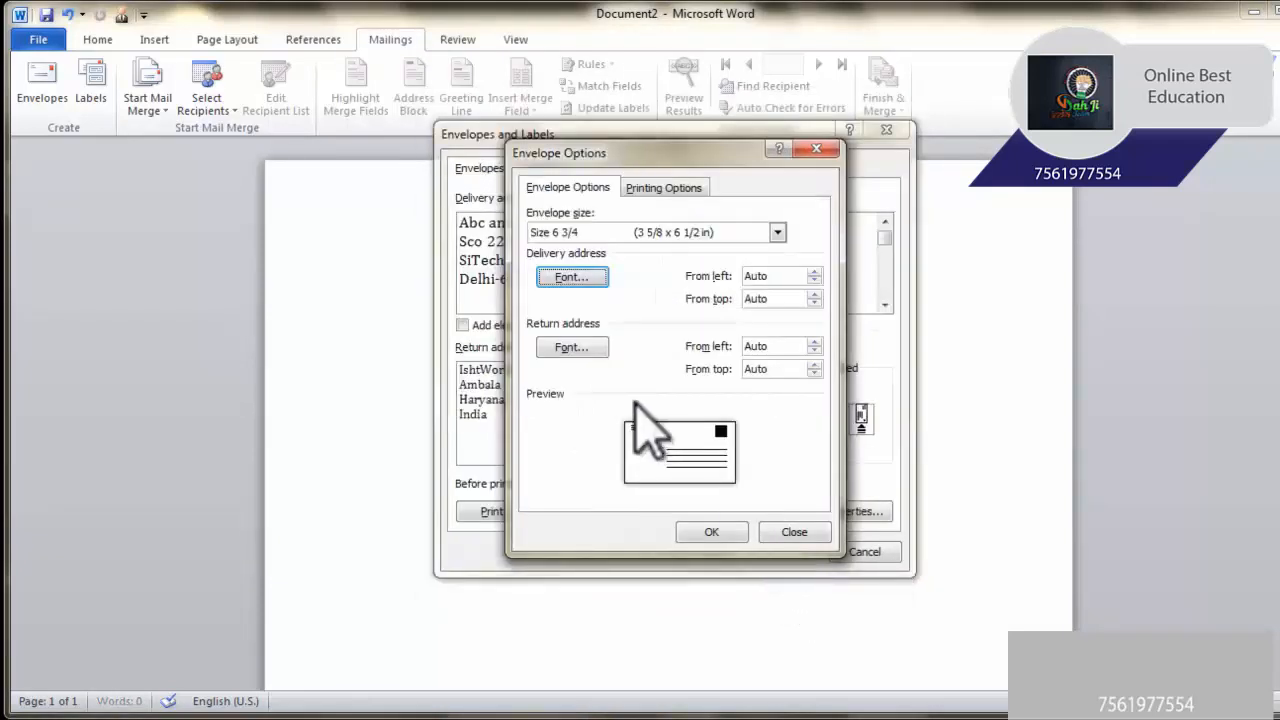
Step: Set the envelope's return address font to Arial Rounded MT Bold and apply the envelope options
click(580, 350)
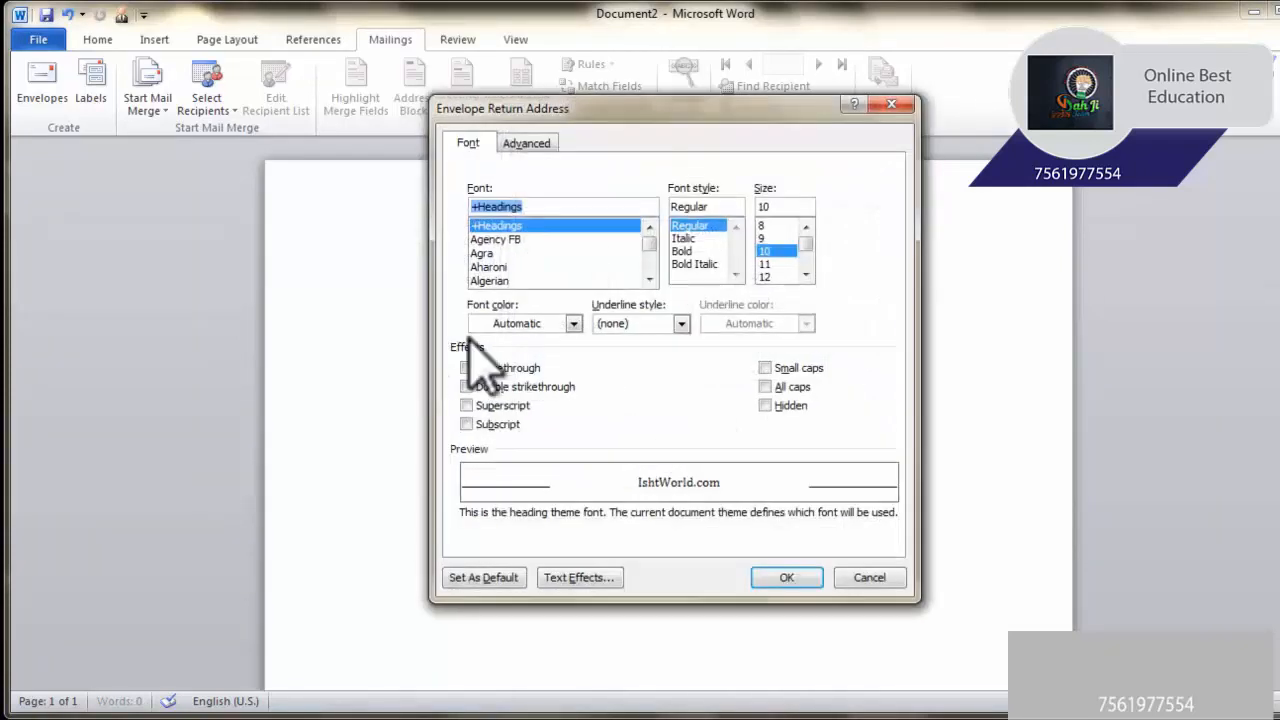
click(498, 253)
scroll(500, 272, down, 3)
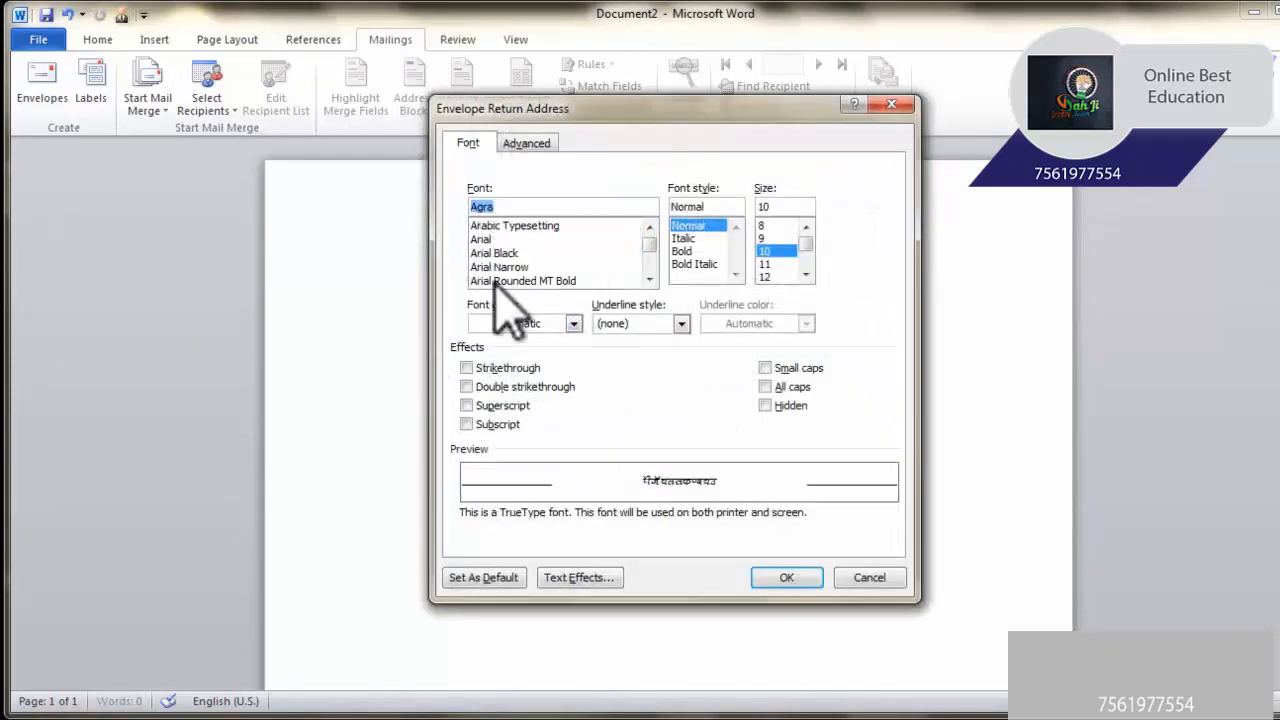
click(505, 280)
click(780, 577)
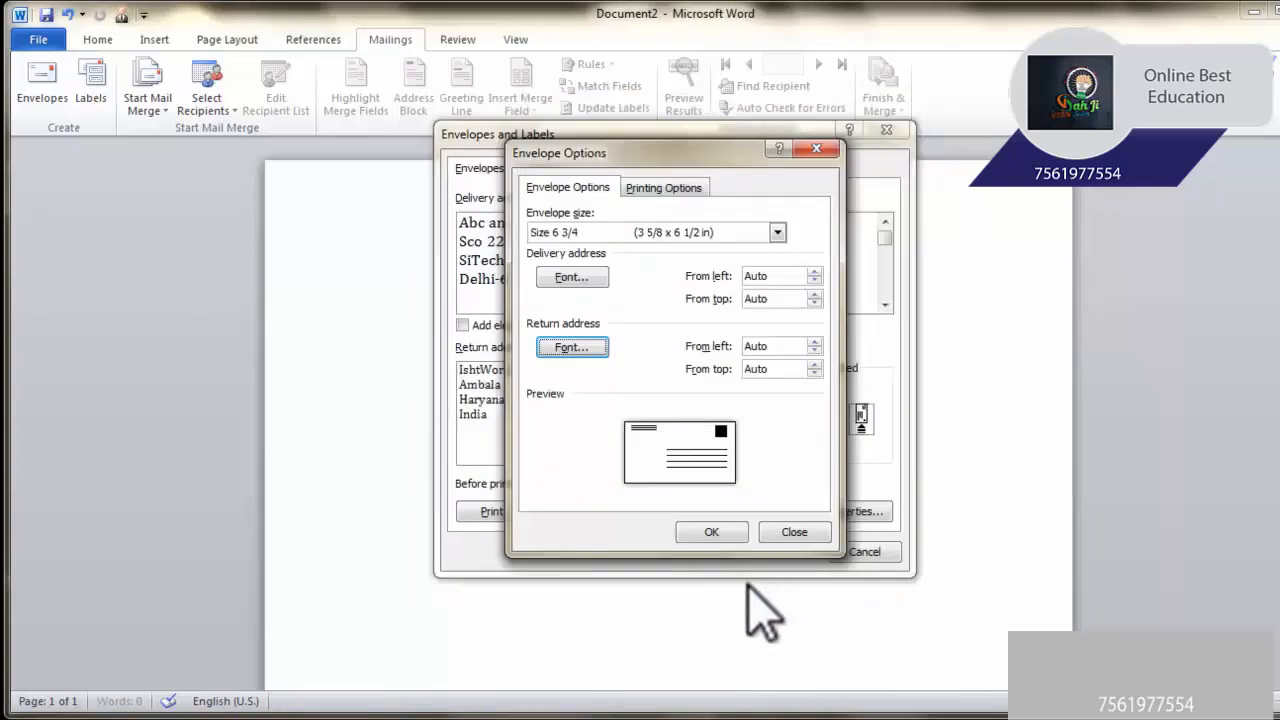
click(716, 530)
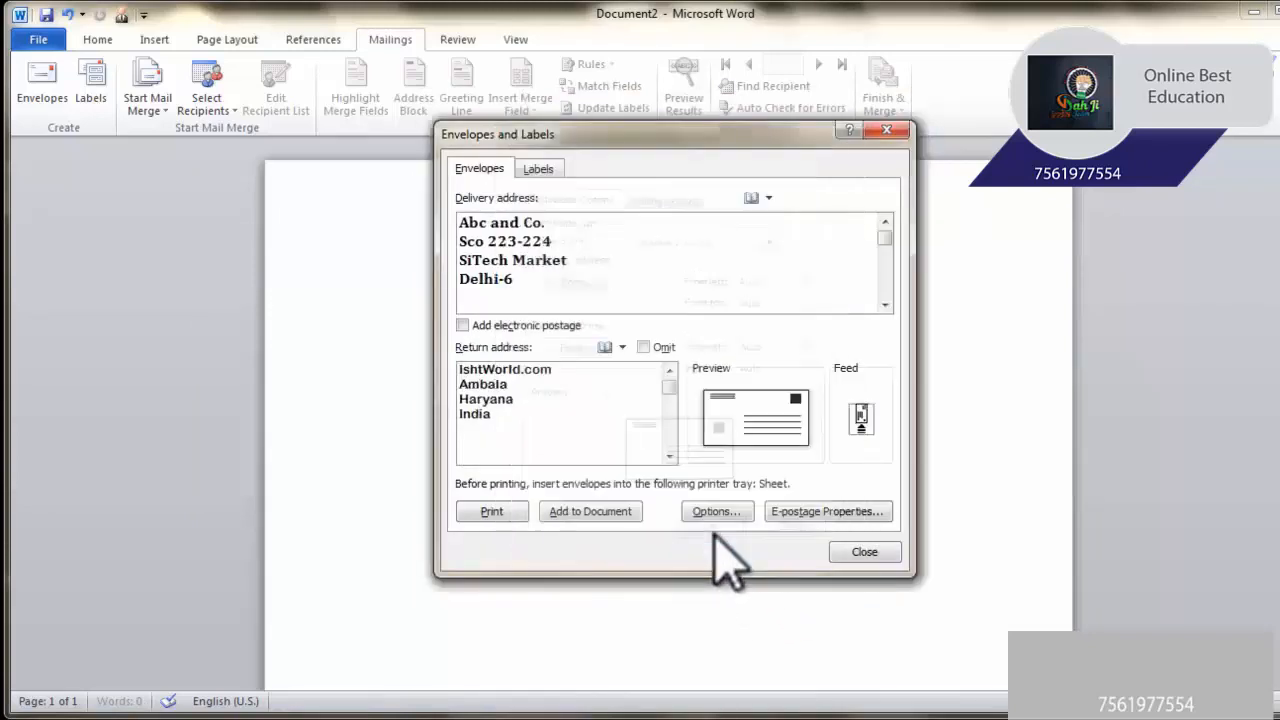
Step: Add the envelope to the document with its return address saved as the default, and highlight the delivery and return addresses
click(586, 513)
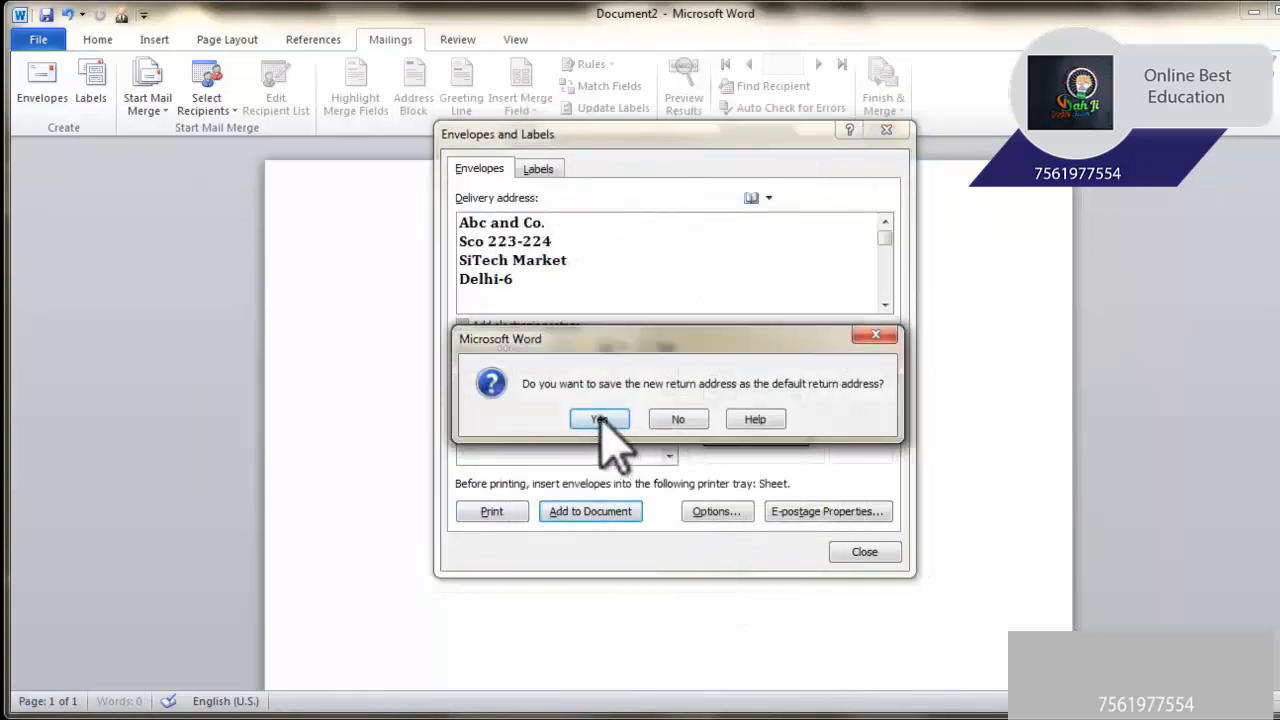
click(600, 420)
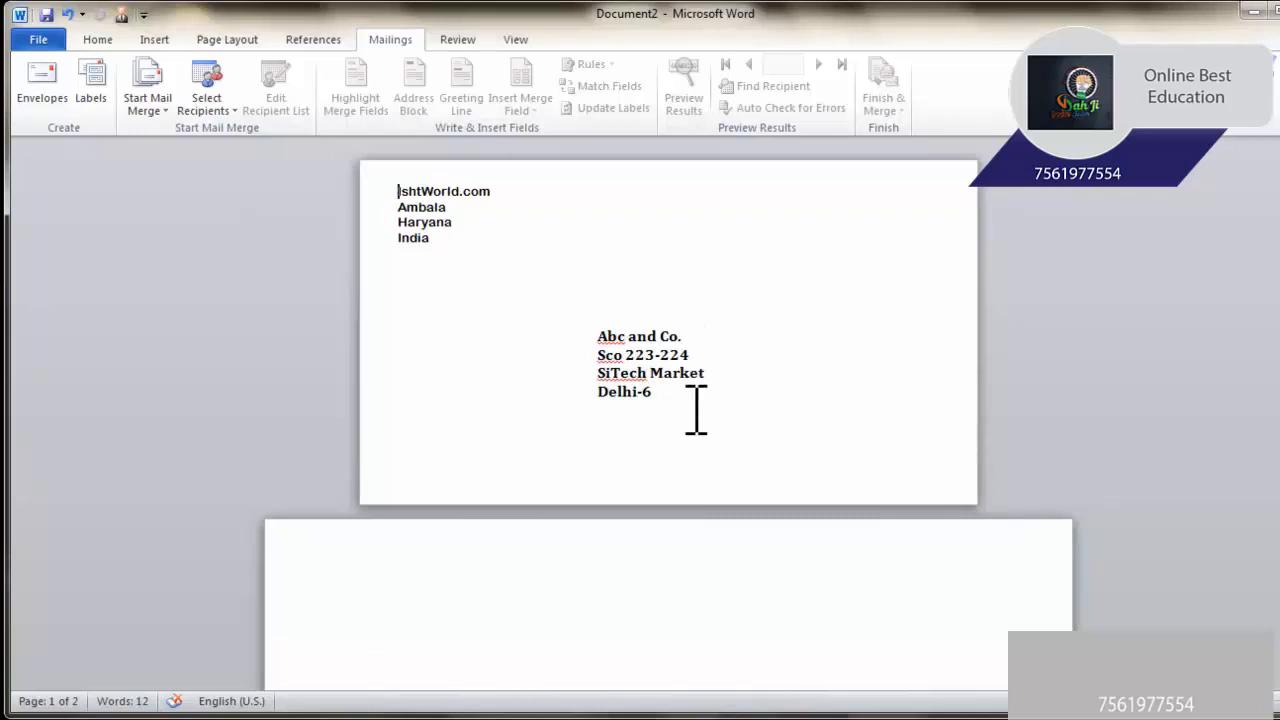
drag(696, 410, 591, 343)
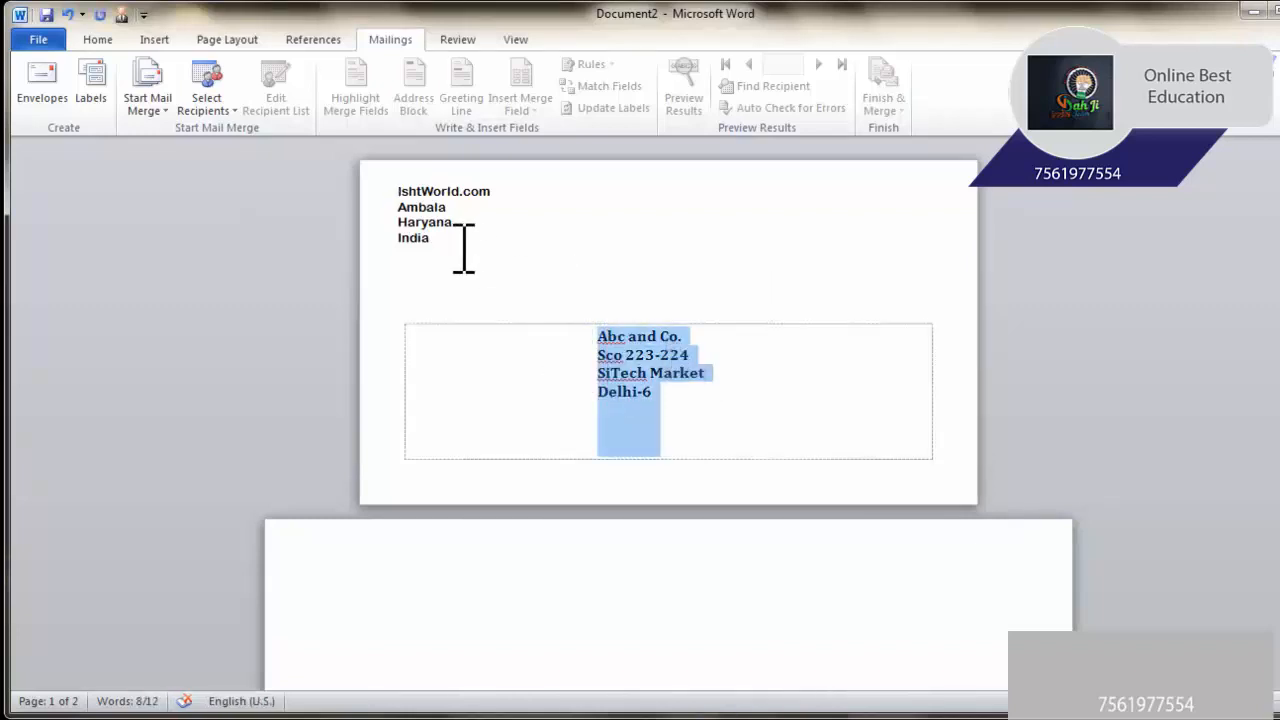
drag(463, 250, 380, 190)
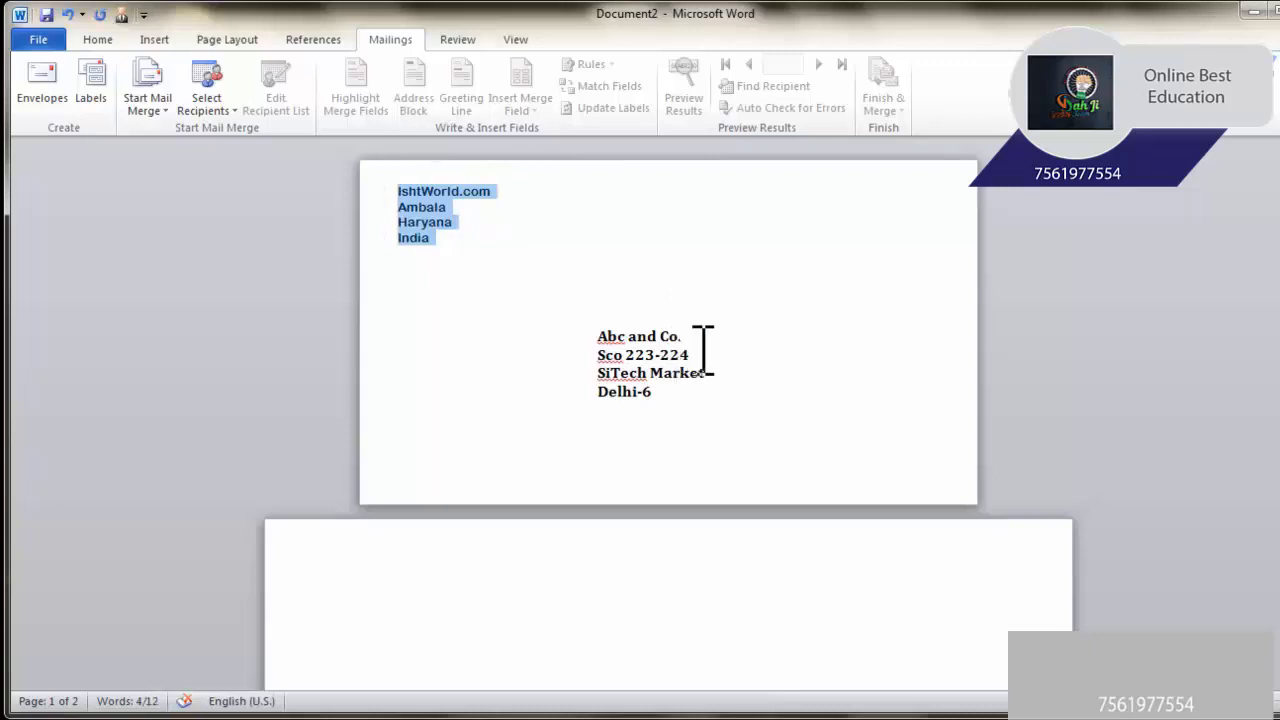